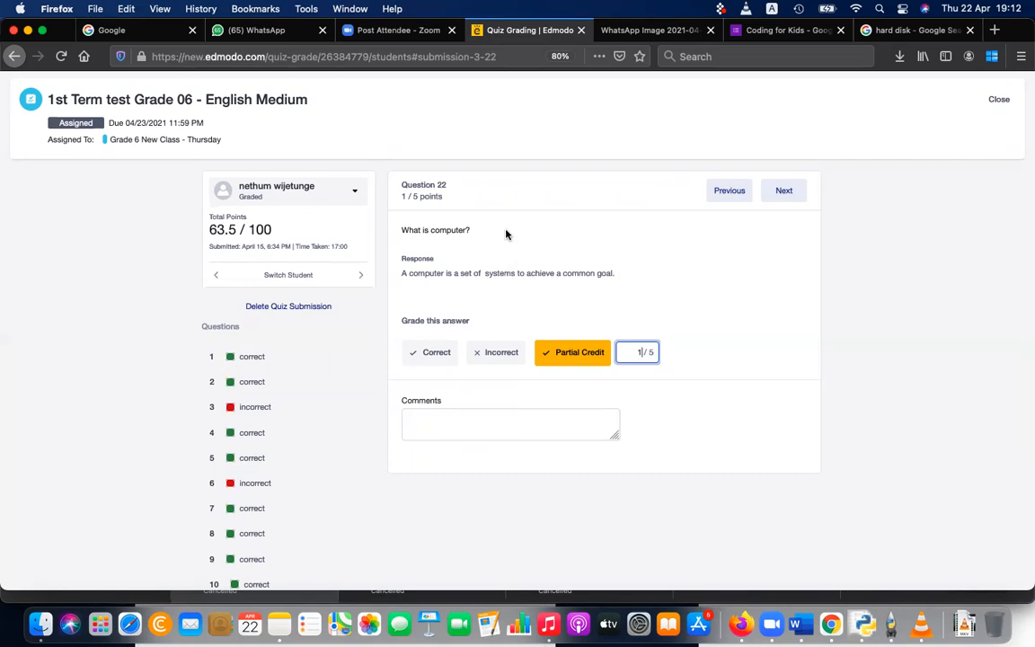
# Step: Compare the Question 22 responses of the first and last students in the list, returning to the first student's definition of a computer
pyautogui.click(326, 194)
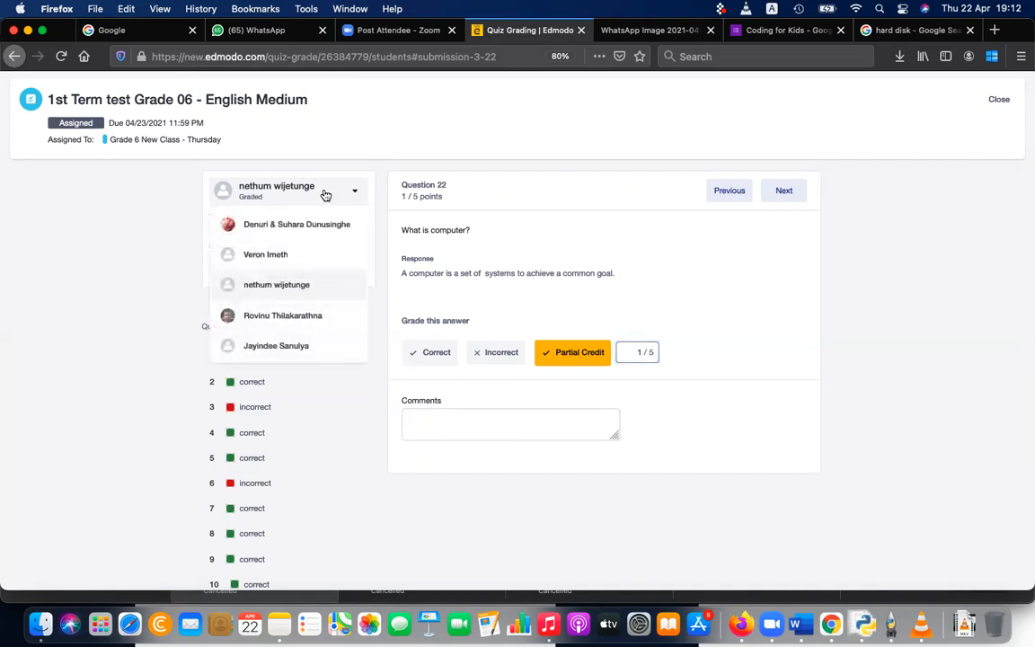
pyautogui.click(327, 224)
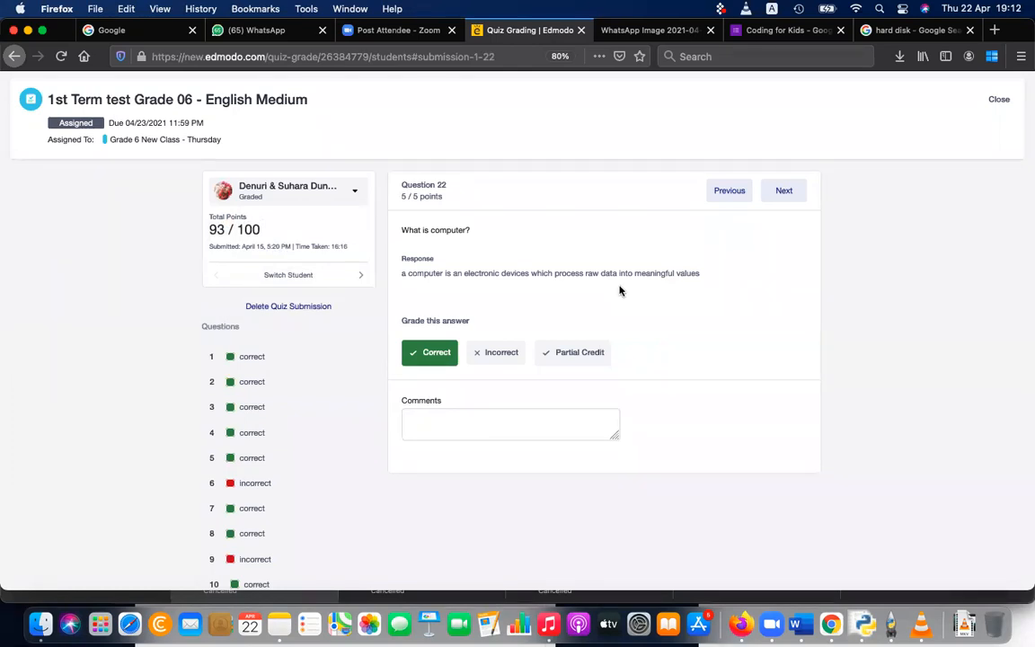
pyautogui.click(340, 192)
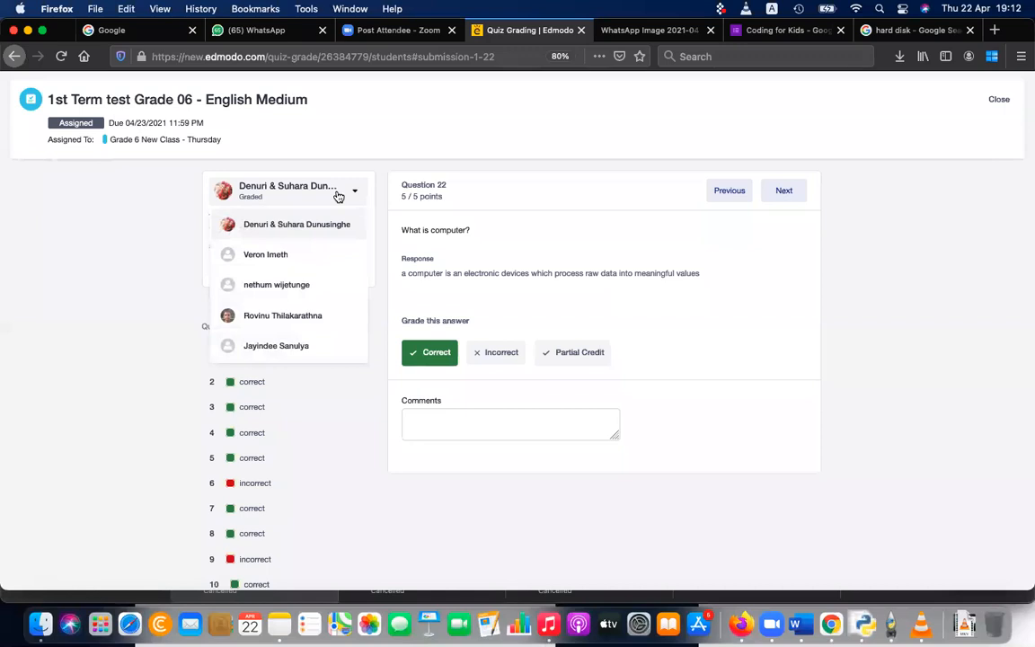
pyautogui.scroll(-2, 309, 294)
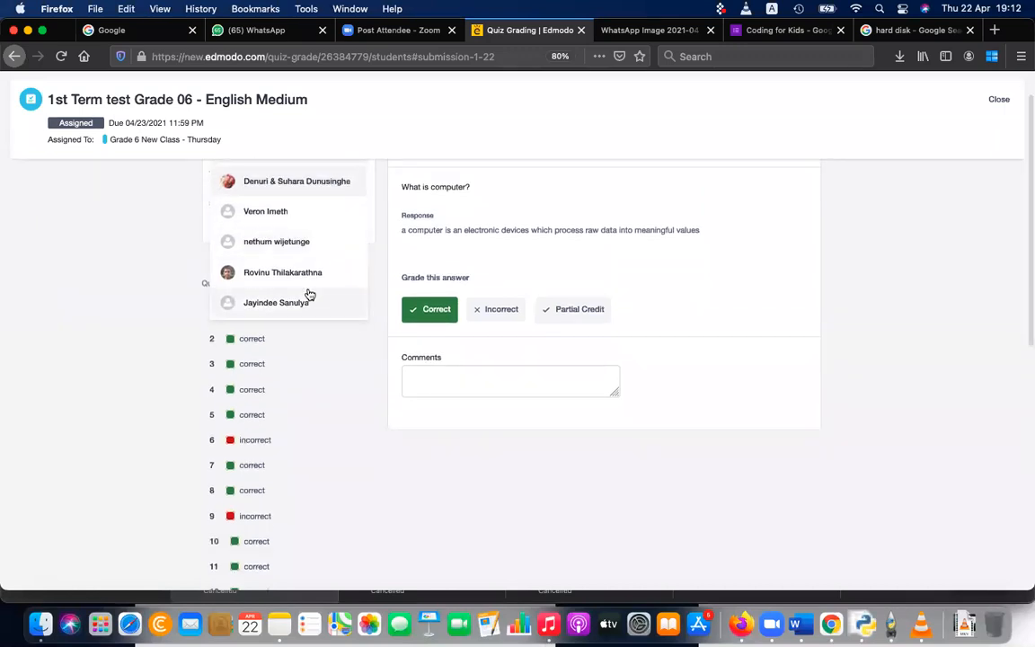
pyautogui.click(308, 296)
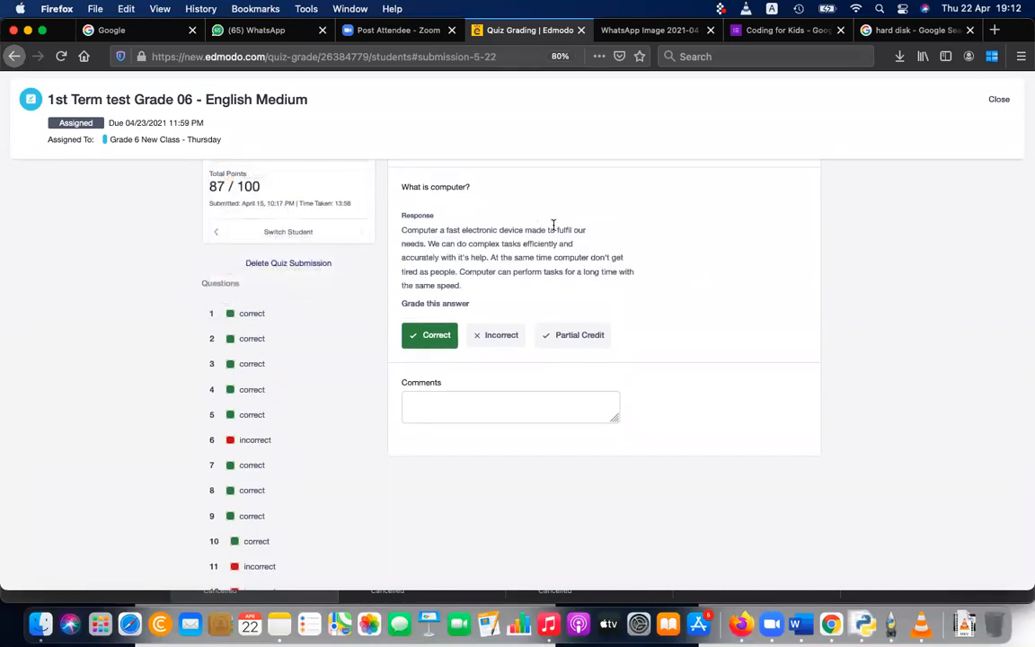
pyautogui.scroll(2, 553, 227)
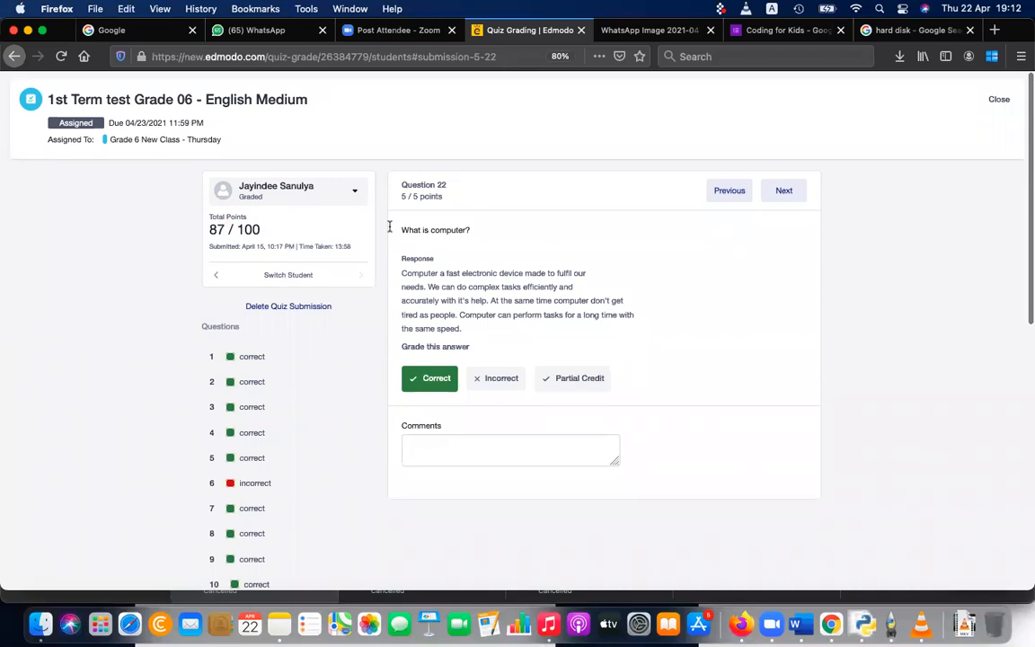
pyautogui.click(303, 206)
pyautogui.click(305, 227)
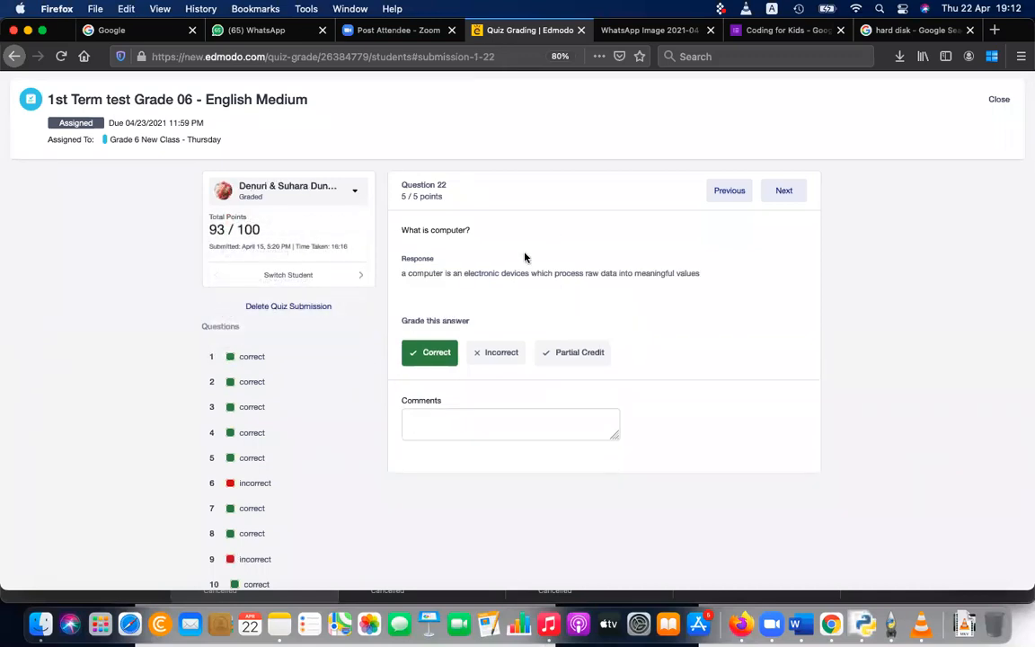
pyautogui.tripleClick(519, 270)
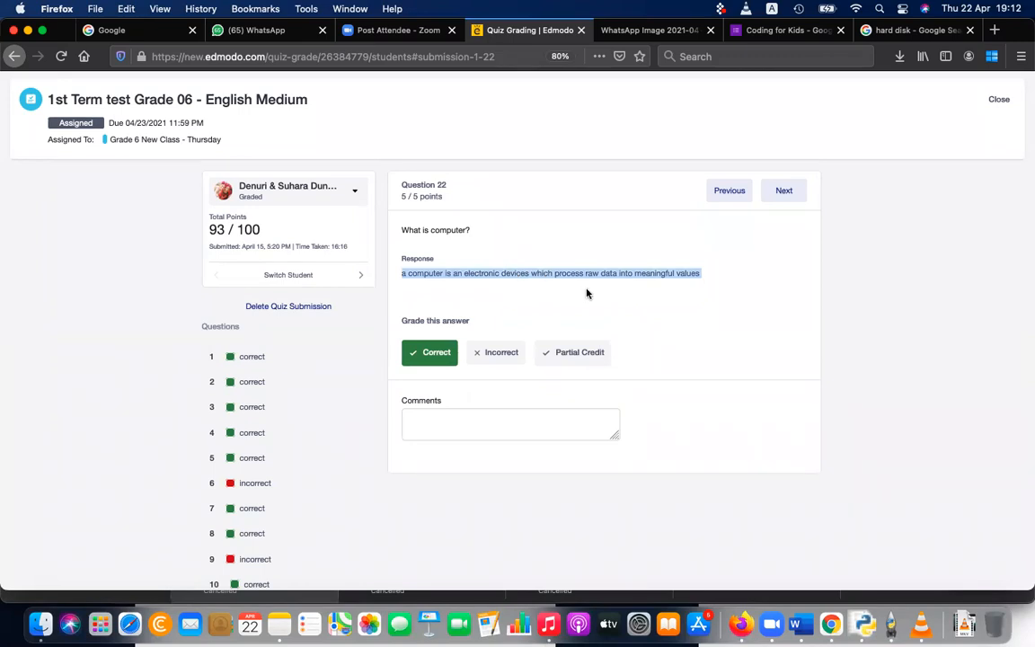
pyautogui.tripleClick(699, 274)
pyautogui.tripleClick(537, 282)
# Step: Review the fourth and fifth students' responses to Question 22, then return to the first student's submission
pyautogui.click(328, 186)
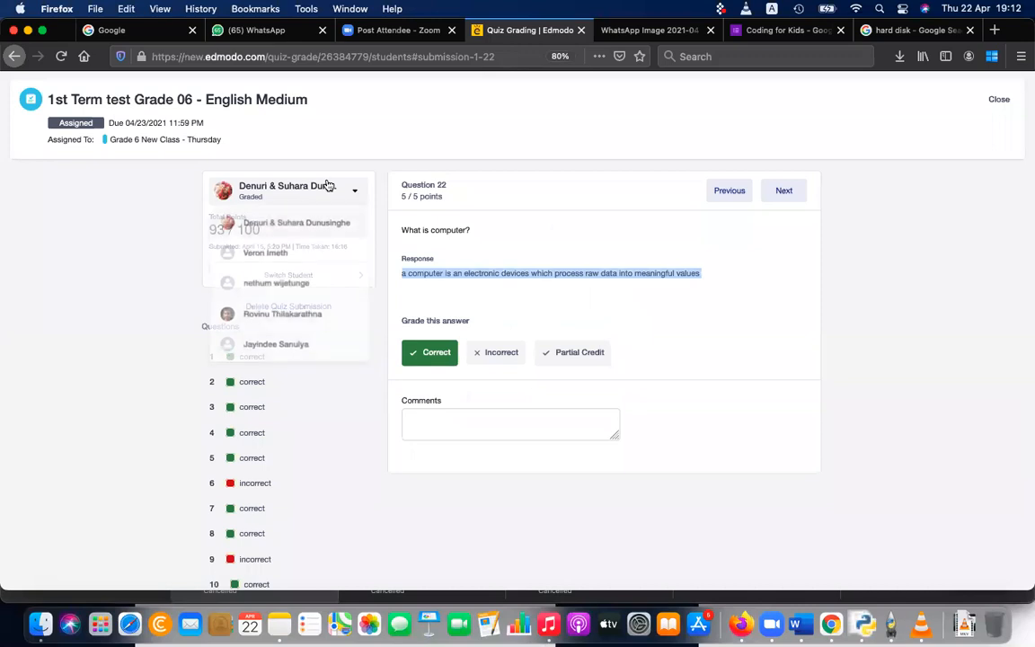
pyautogui.click(316, 314)
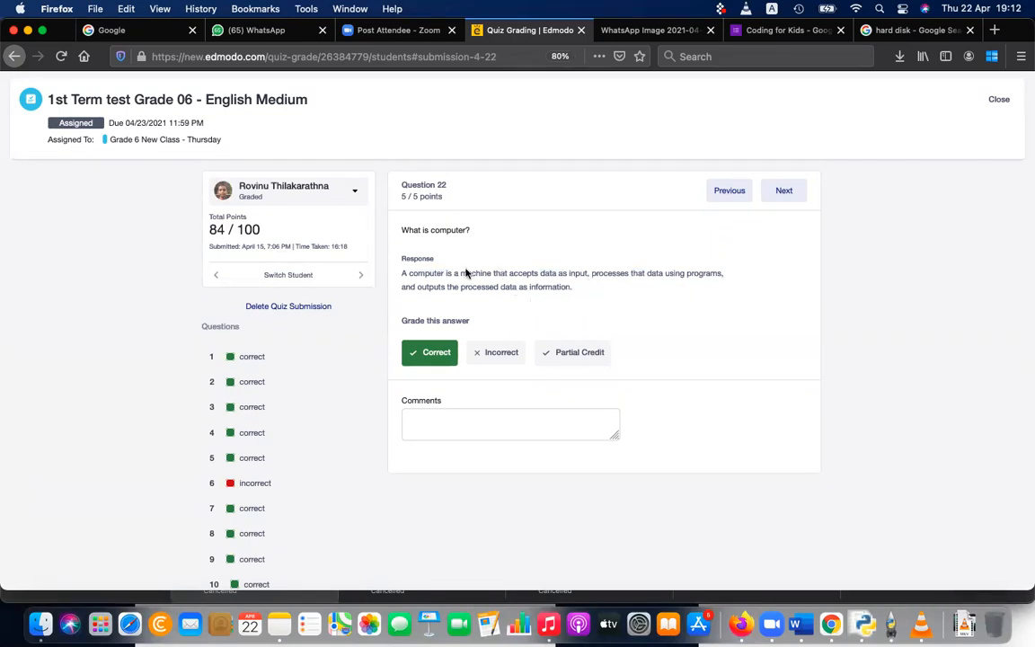
pyautogui.click(316, 197)
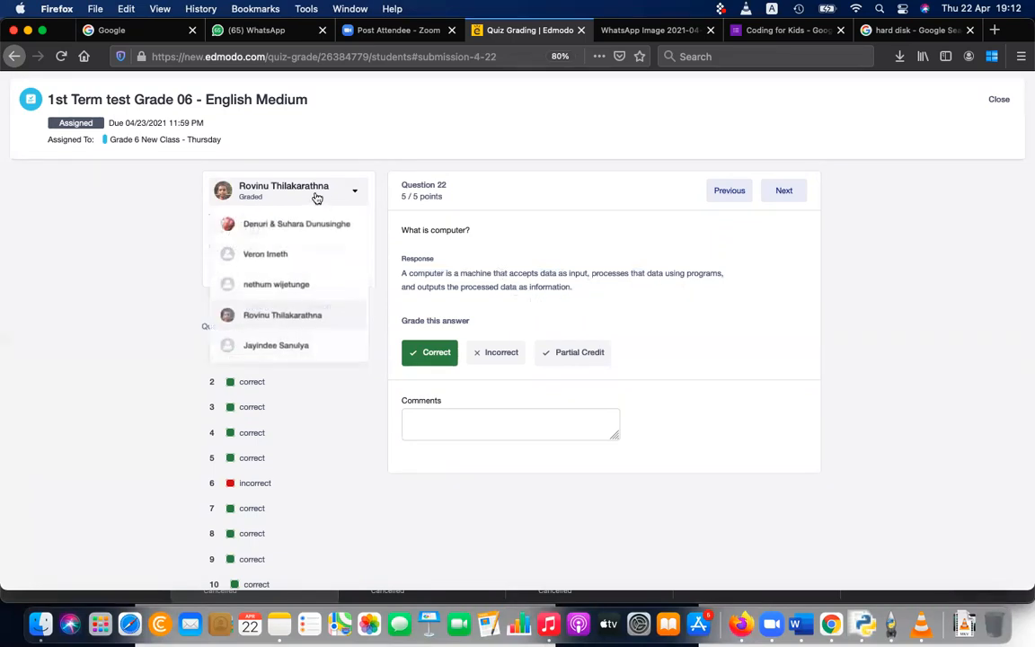
pyautogui.click(299, 344)
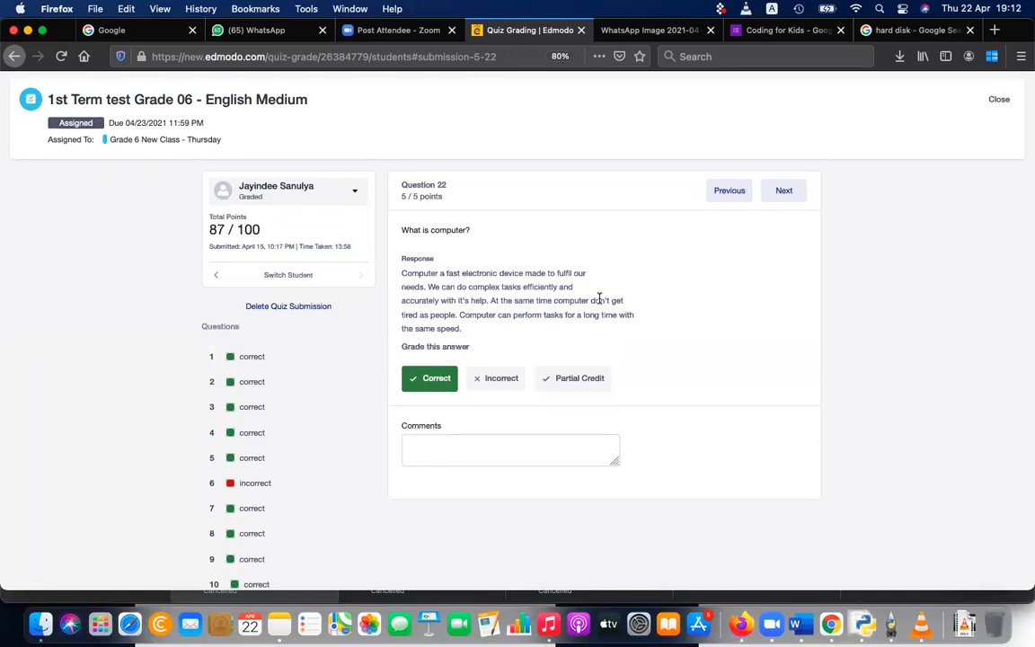
pyautogui.click(297, 191)
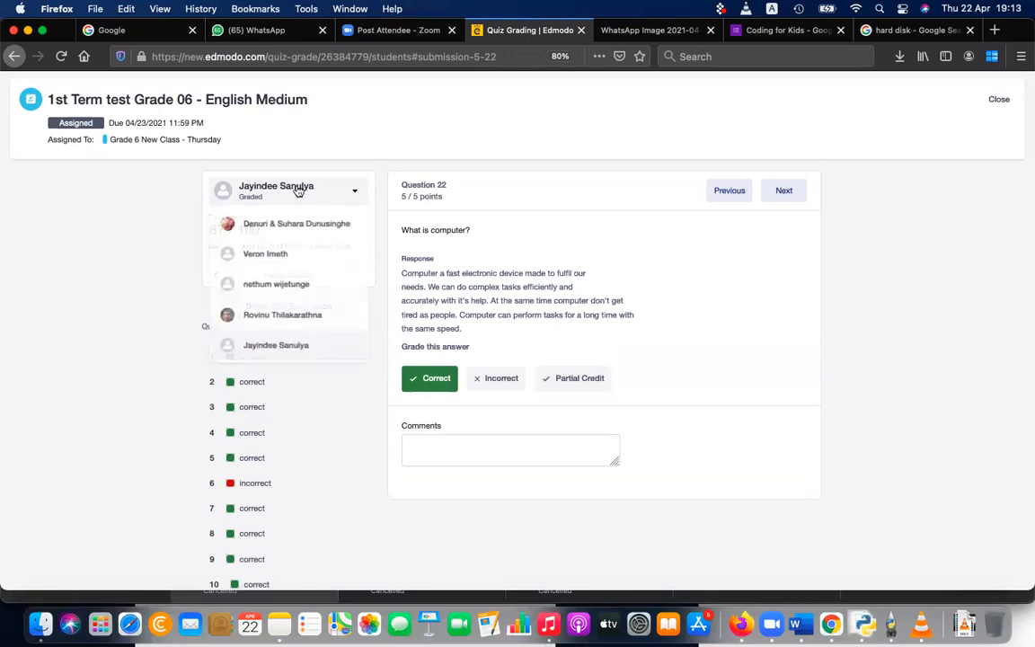
pyautogui.click(296, 224)
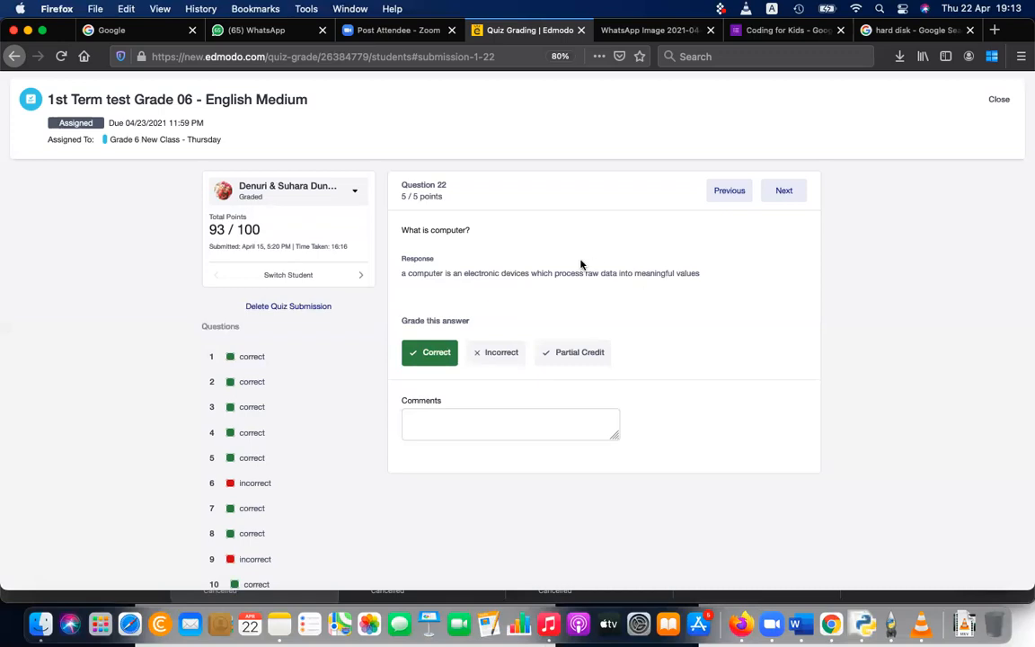
pyautogui.click(339, 194)
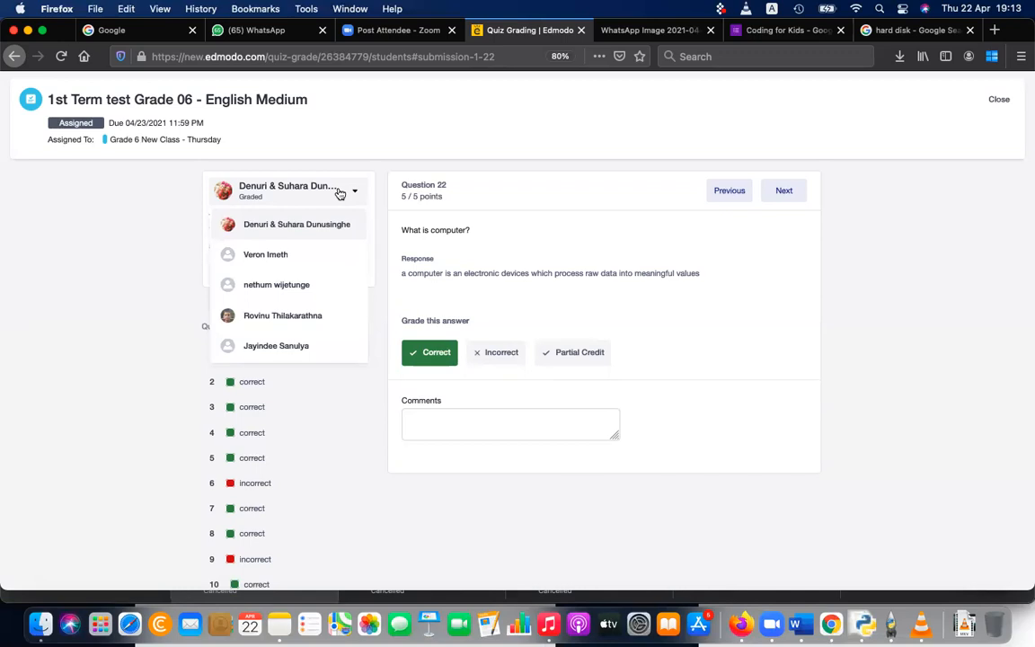
# Step: Advance the first student's submission to Question 24 and grade the hardware and software answer with partial credit of 2.5 points
pyautogui.click(800, 194)
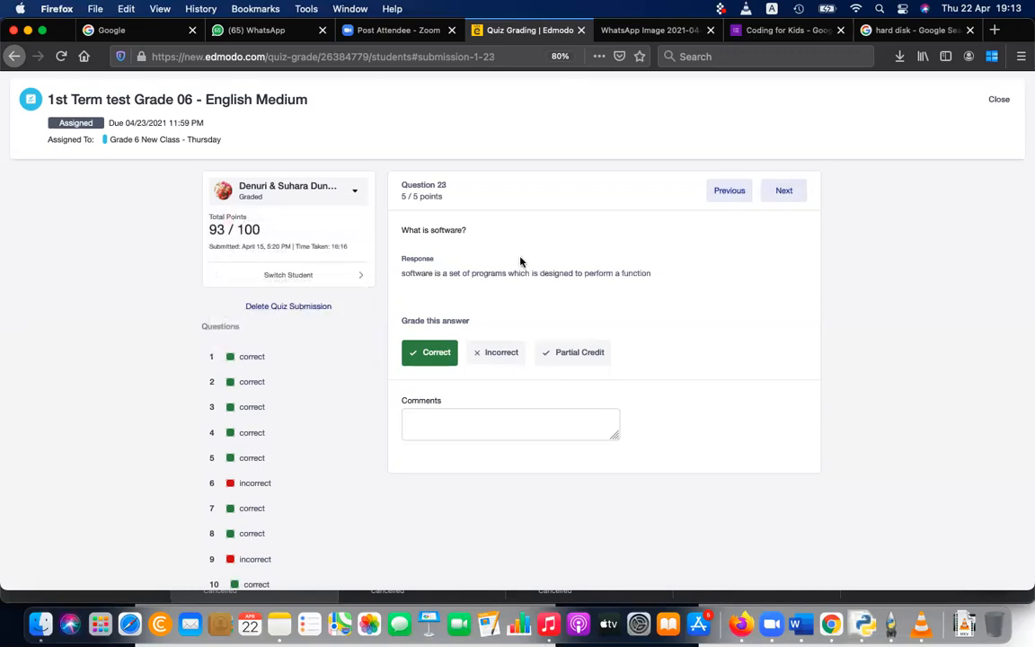
pyautogui.click(787, 190)
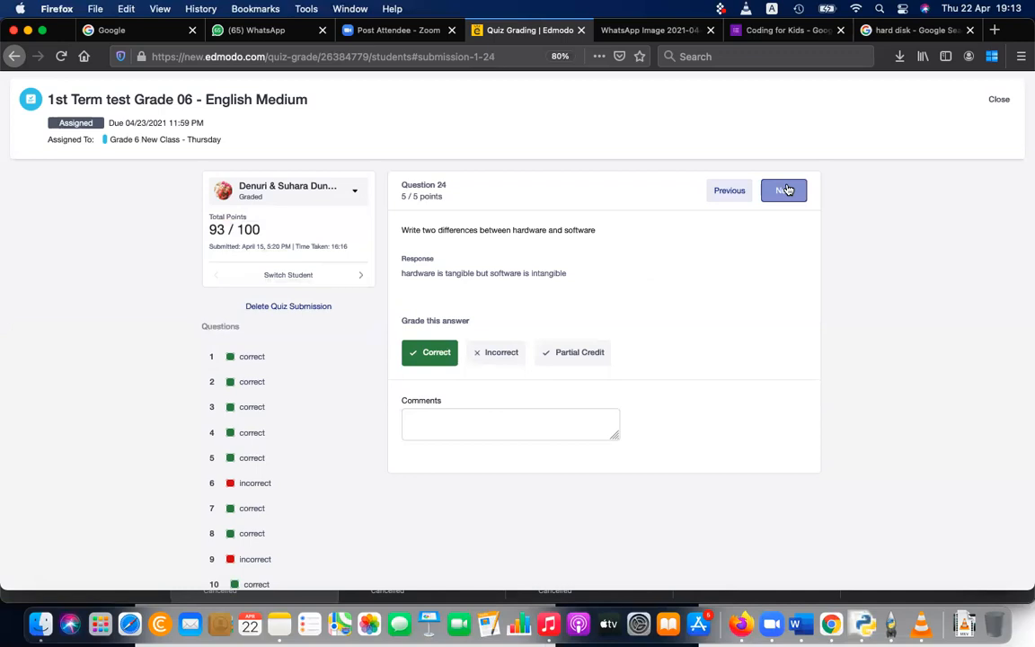
pyautogui.doubleClick(470, 269)
pyautogui.tripleClick(561, 269)
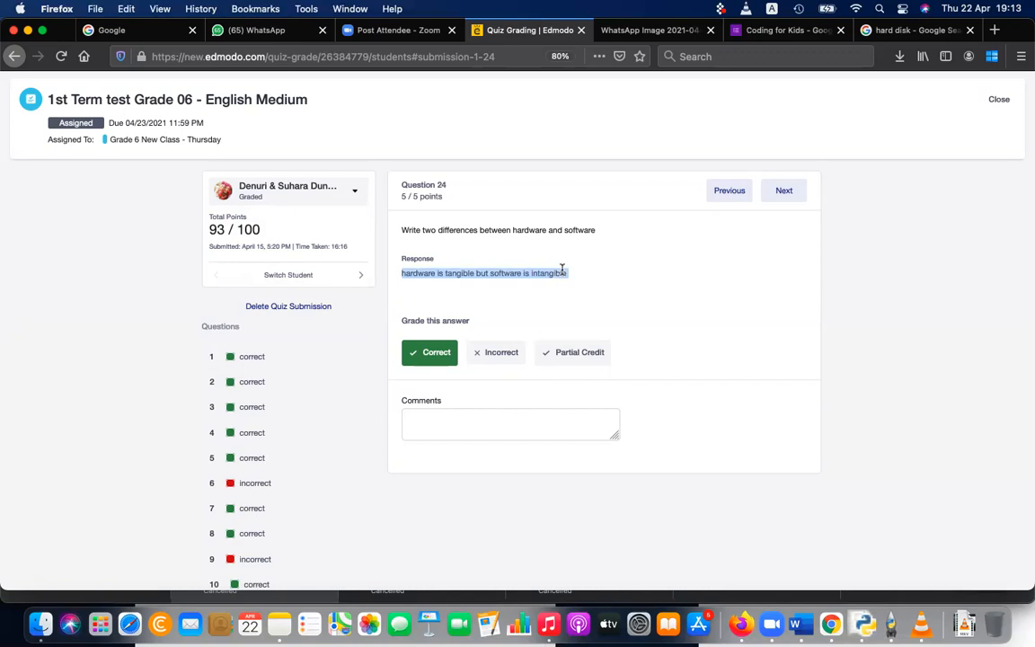
pyautogui.click(585, 352)
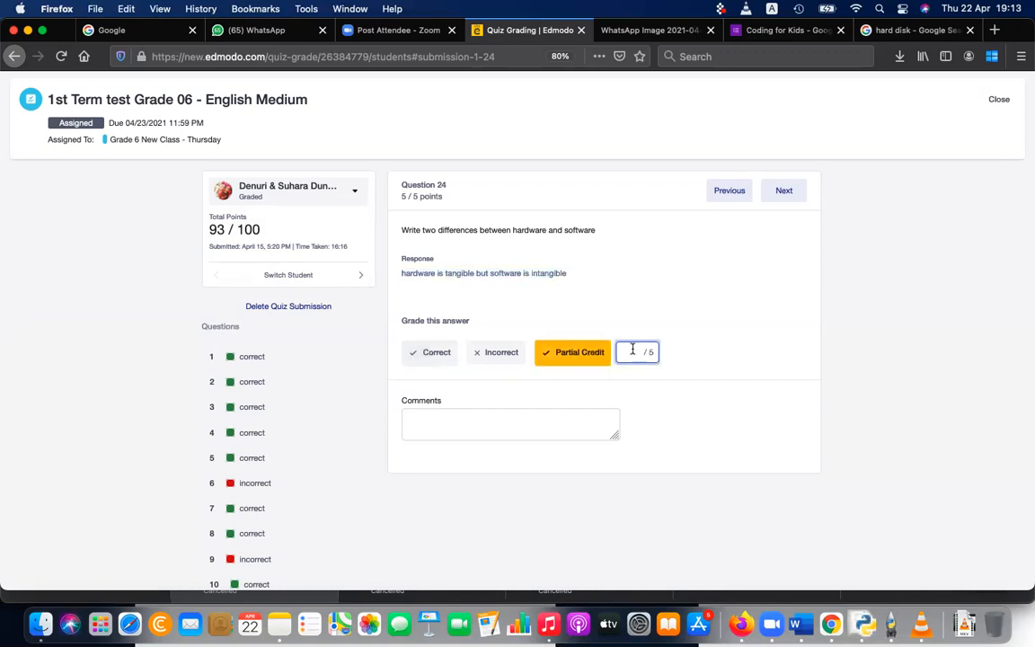
pyautogui.write('2.5')
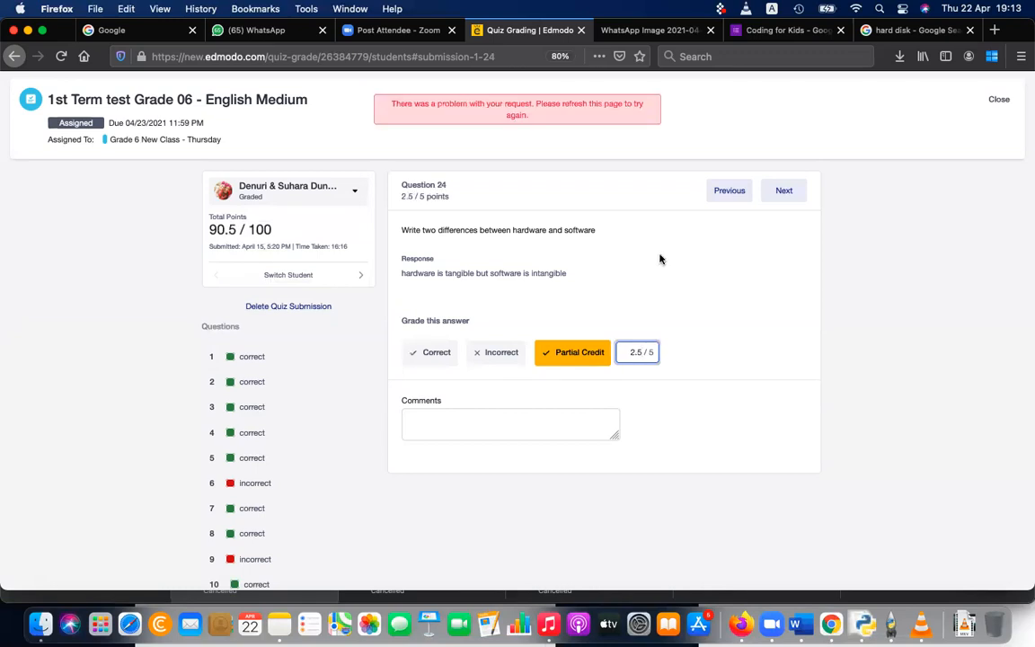
# Step: Add the comment "hadware need some physical space but software doese not need physical space" to the Question 24 answer
pyautogui.click(563, 251)
pyautogui.click(545, 425)
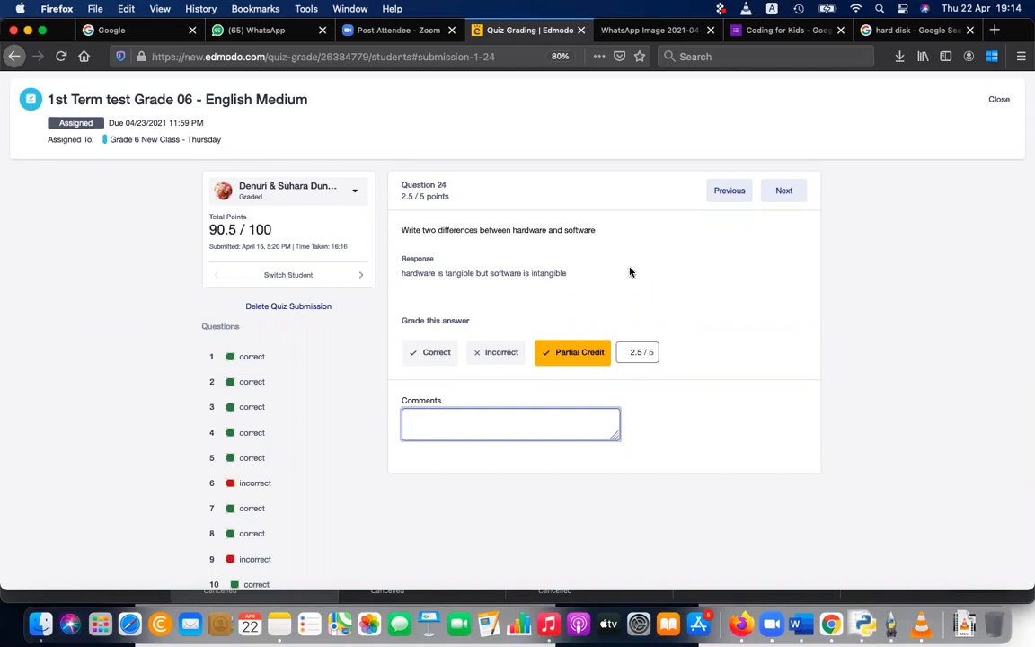
pyautogui.write('hadware need some p')
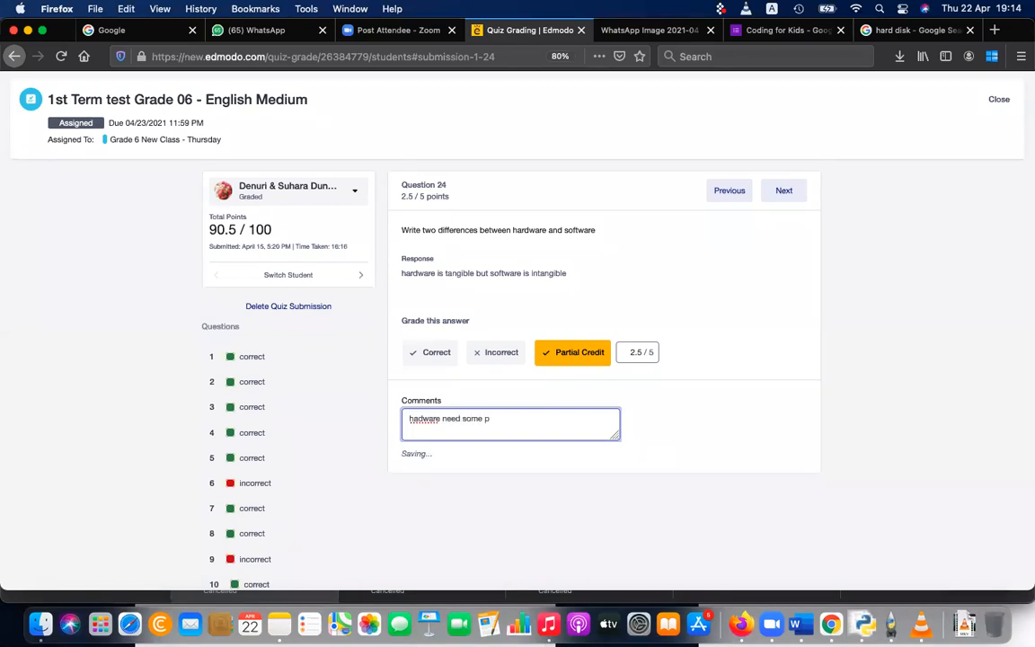
pyautogui.write('hysical space')
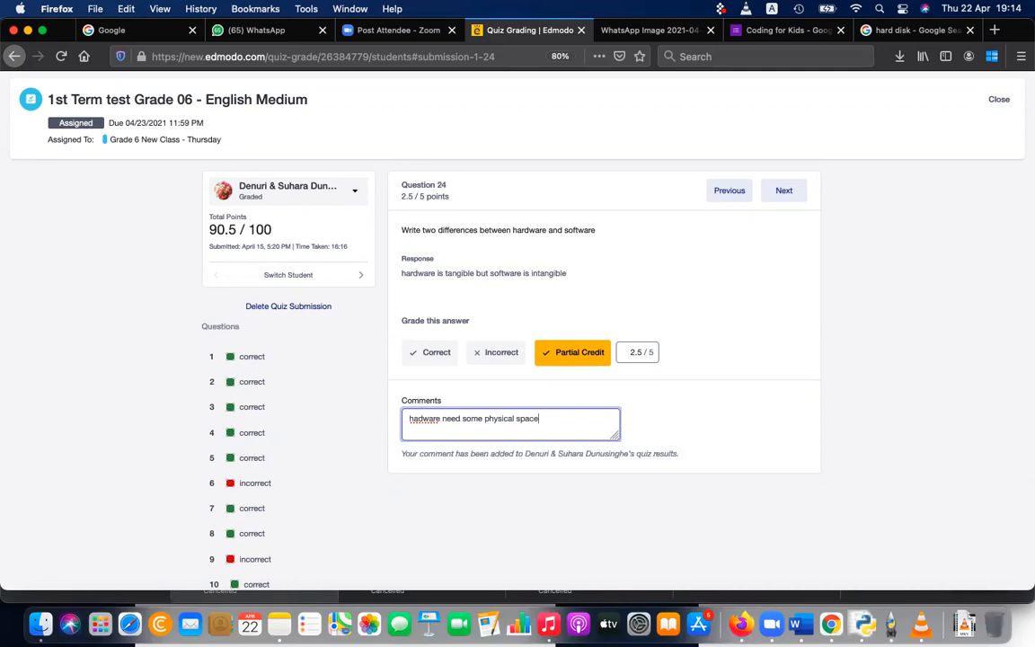
pyautogui.write(' but so')
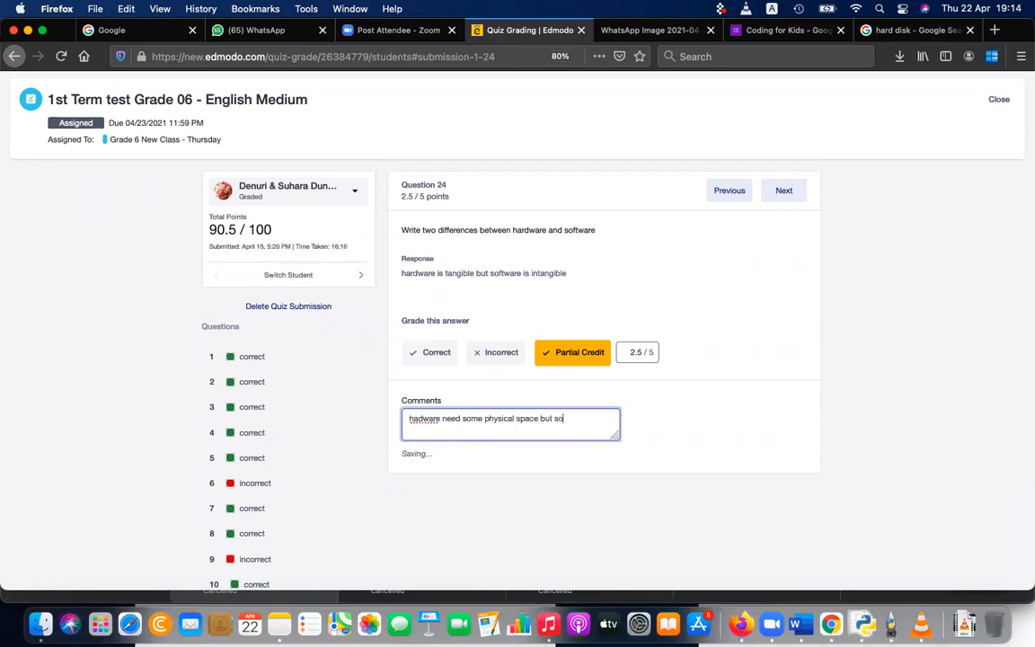
pyautogui.write('ftware')
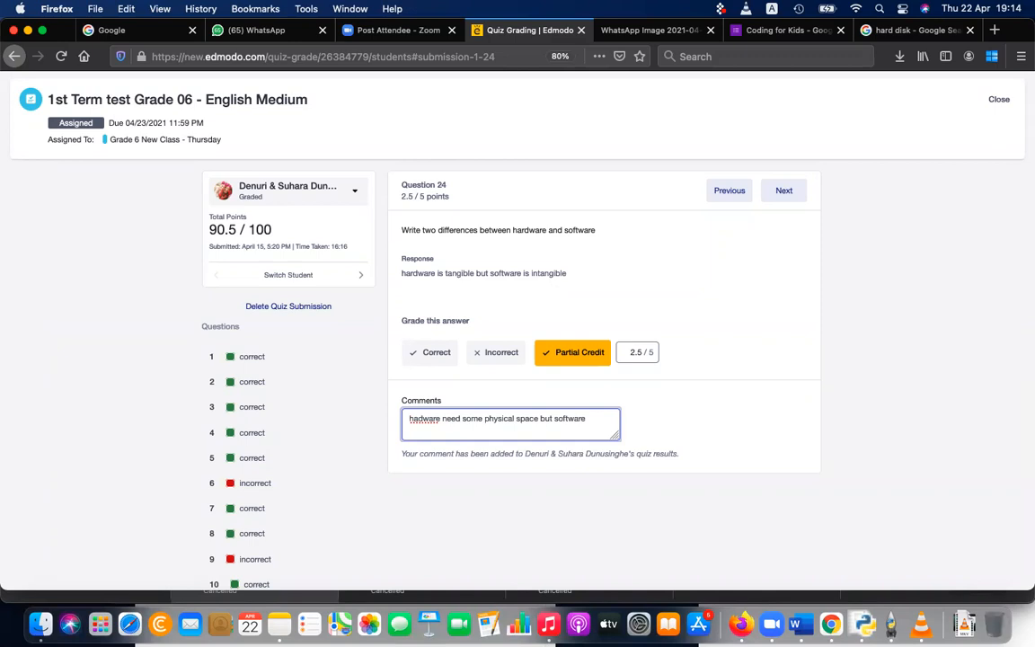
pyautogui.write(' doese')
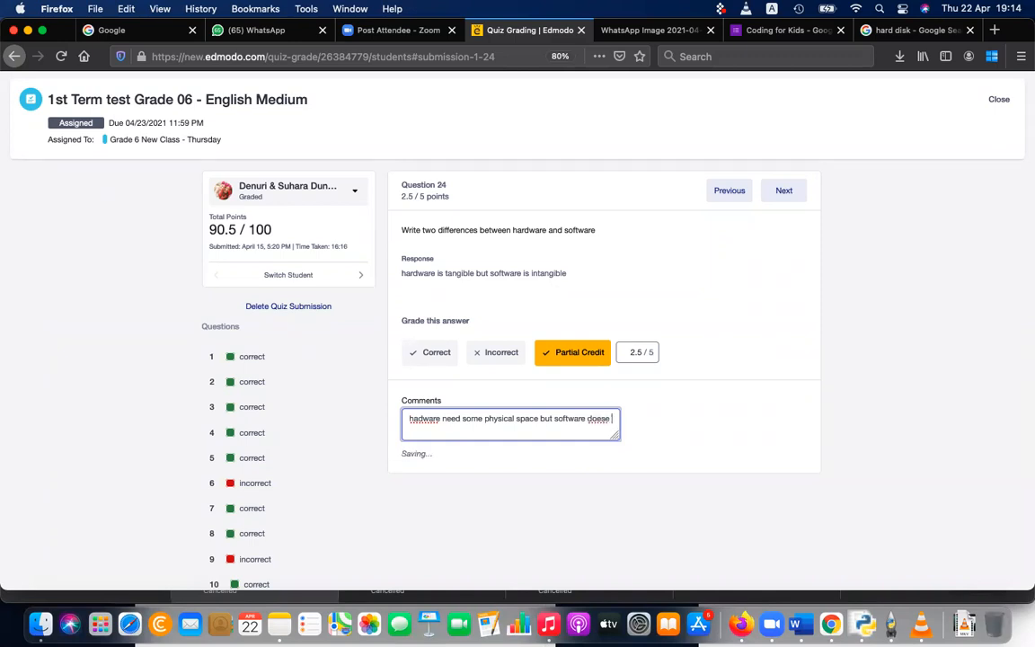
pyautogui.write(' not need')
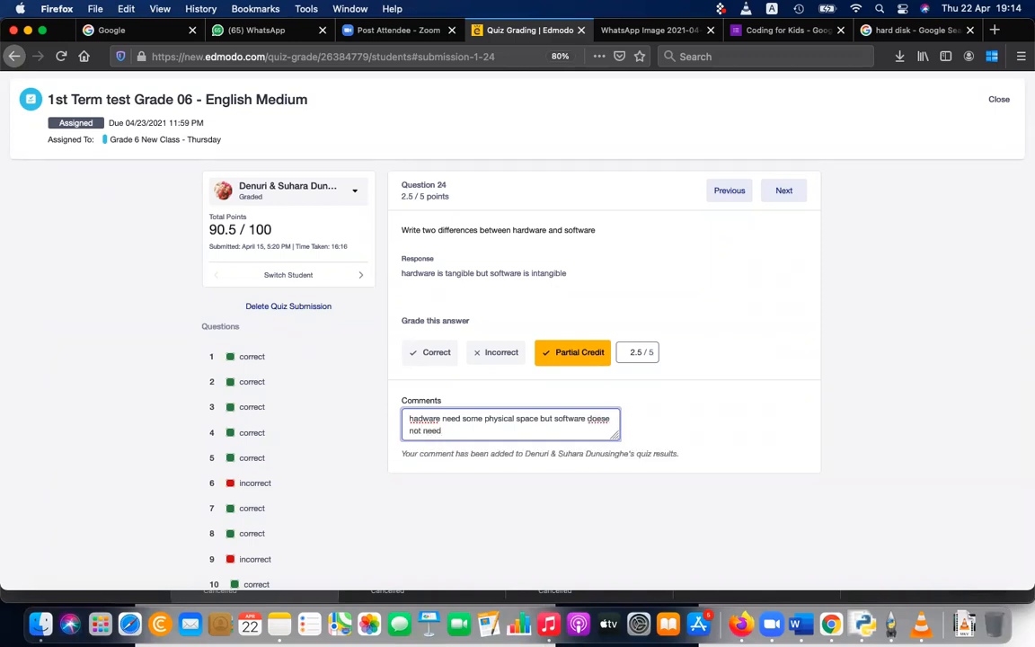
pyautogui.write(' physical spa')
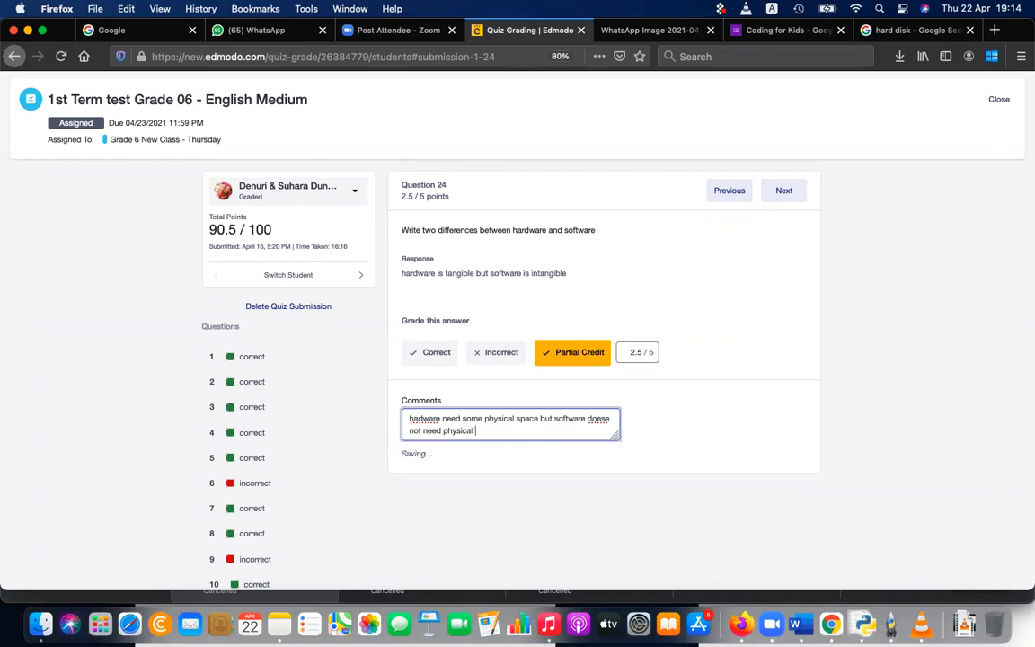
pyautogui.write('ce')
# Step: Correct the misspelled words in the Question 24 comment to "does" and "hardware"
pyautogui.click(608, 418)
pyautogui.press('BackSpace')
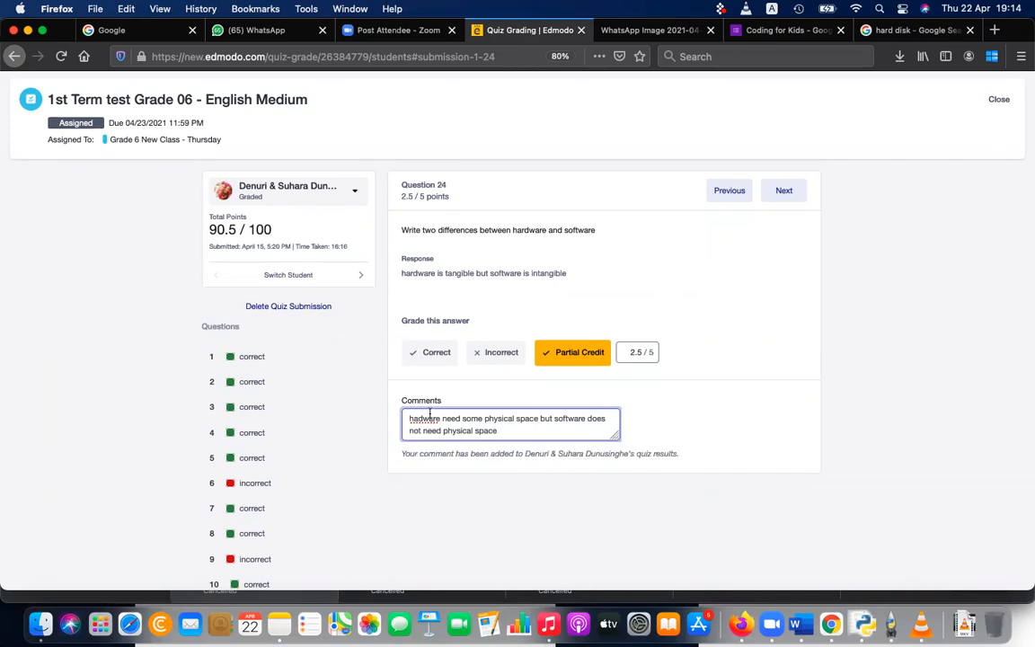
pyautogui.rightClick(429, 416)
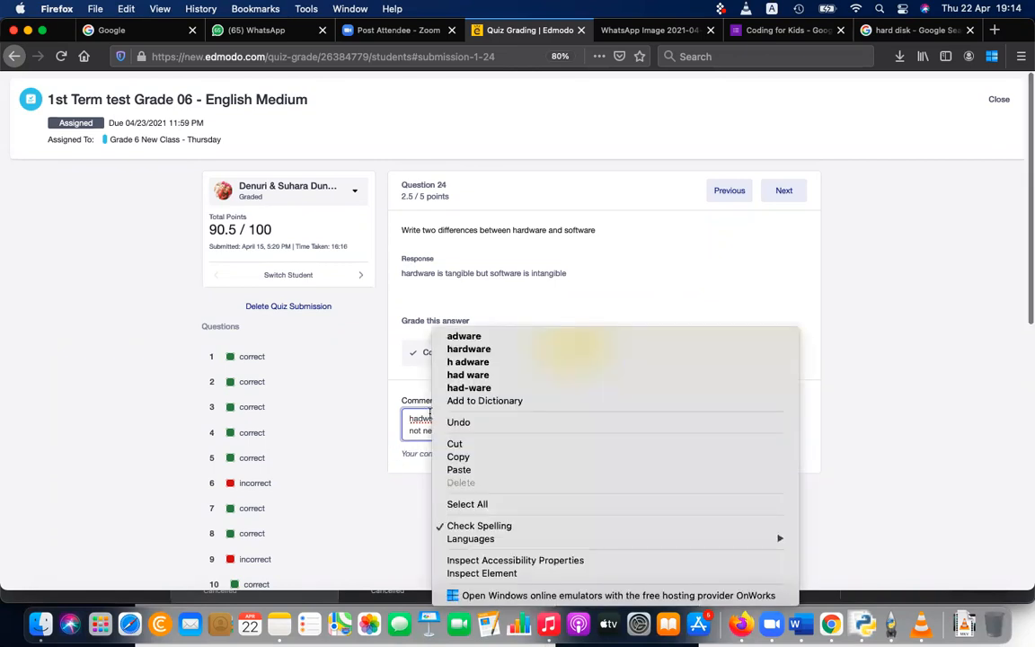
pyautogui.click(485, 349)
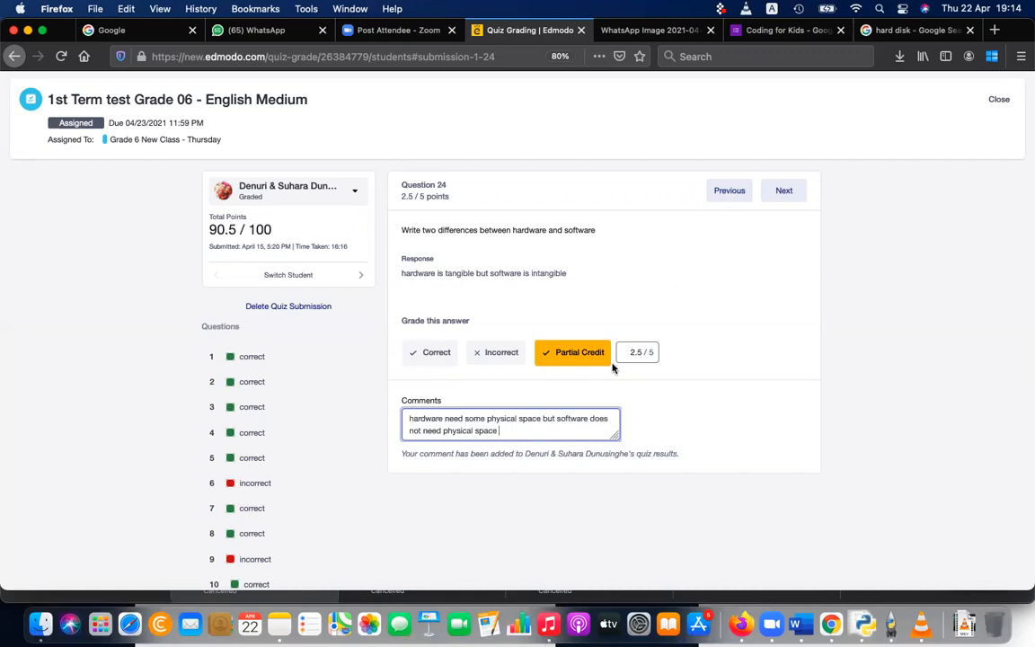
# Step: Advance the first student's submission to Question 25 and add the comment "A set of good practices when using the computer"
pyautogui.click(784, 193)
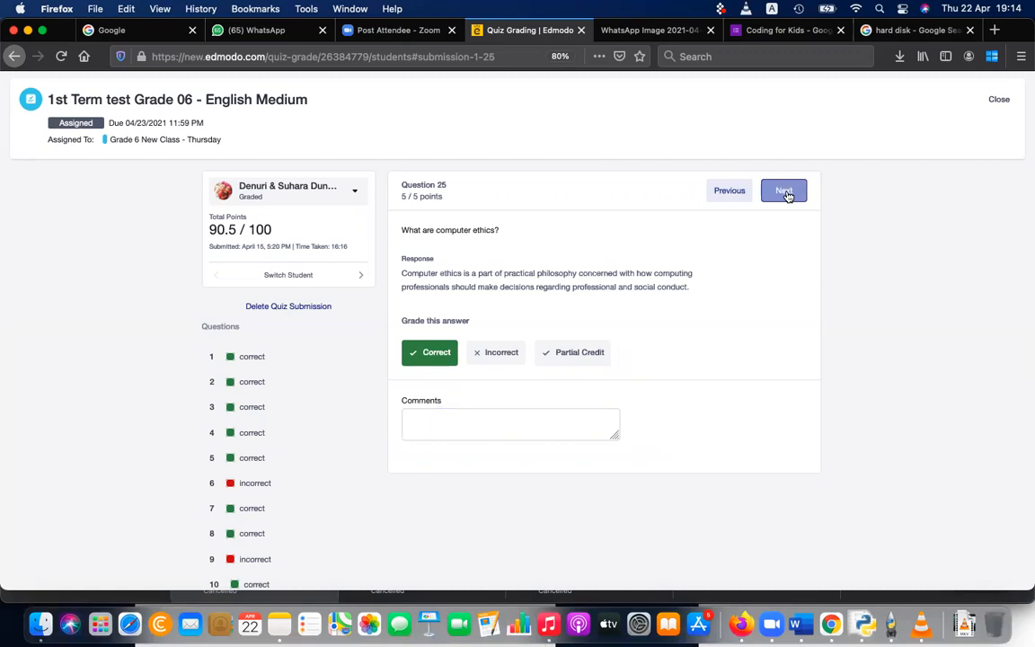
pyautogui.tripleClick(553, 273)
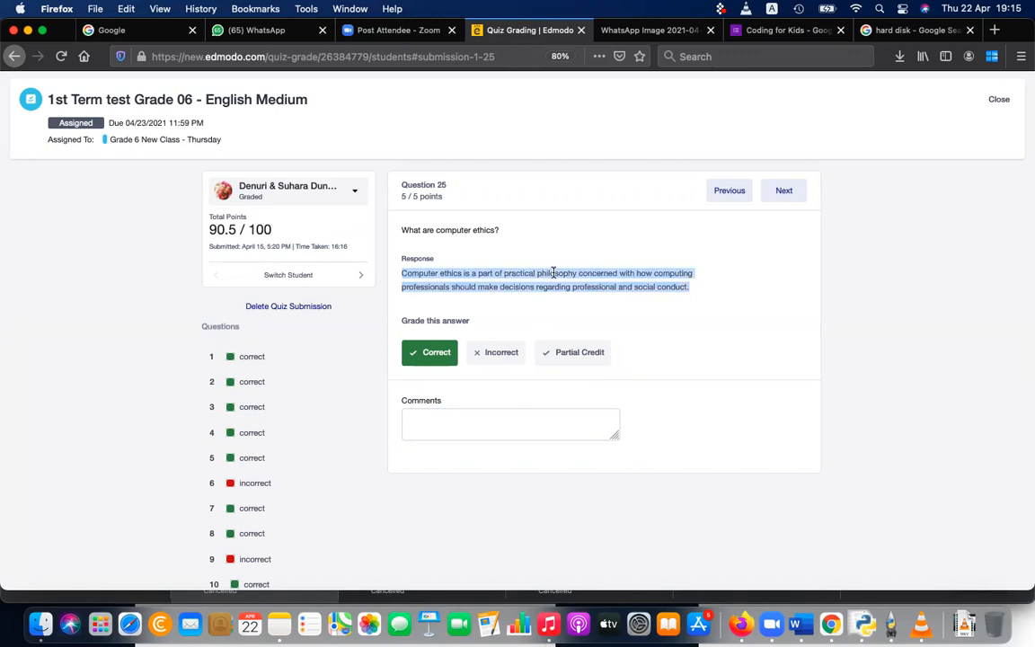
pyautogui.tripleClick(553, 272)
pyautogui.click(499, 438)
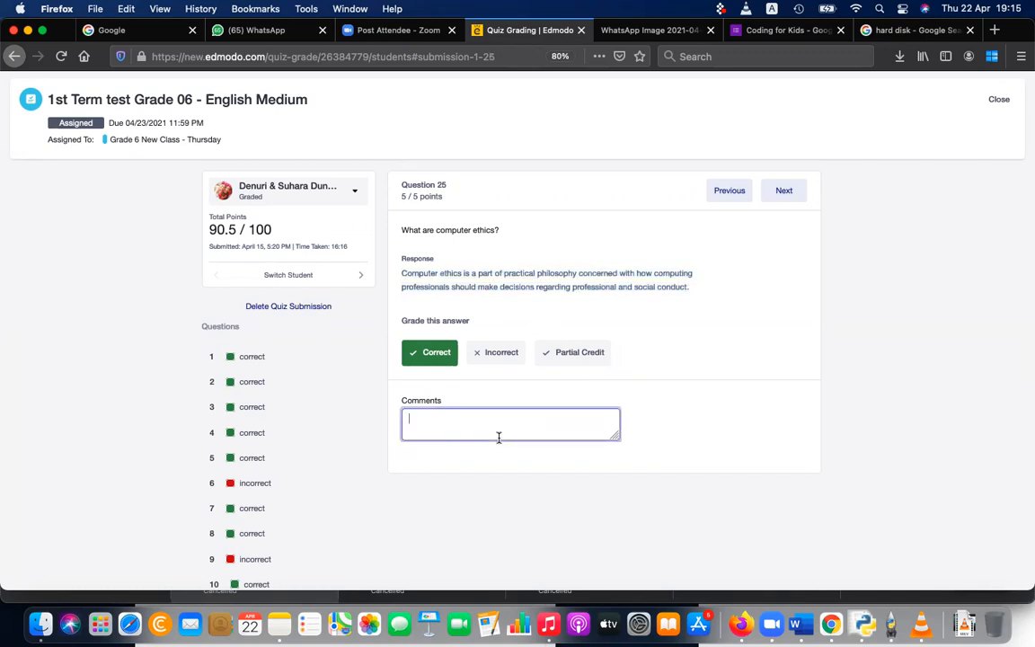
pyautogui.write('A set of good p')
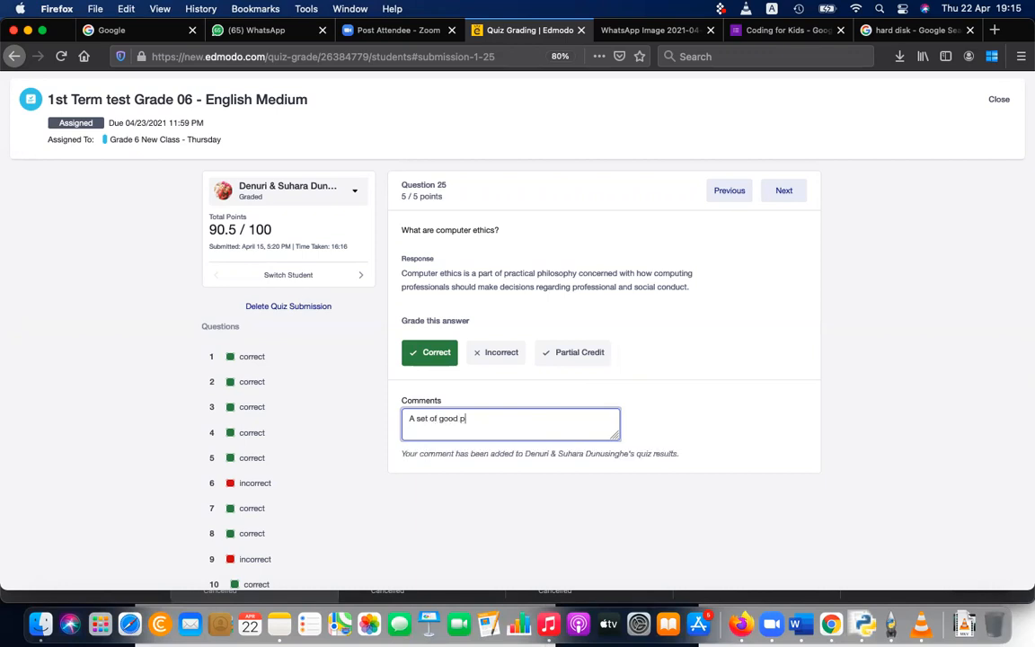
pyautogui.write('ractices when')
pyautogui.write('using the ')
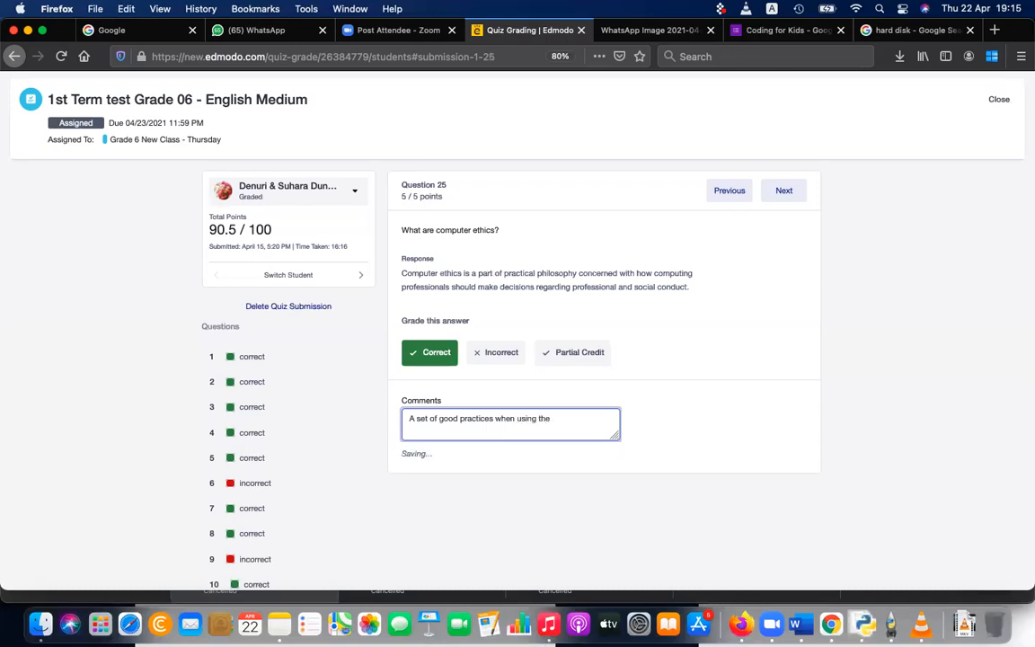
pyautogui.write('computer')
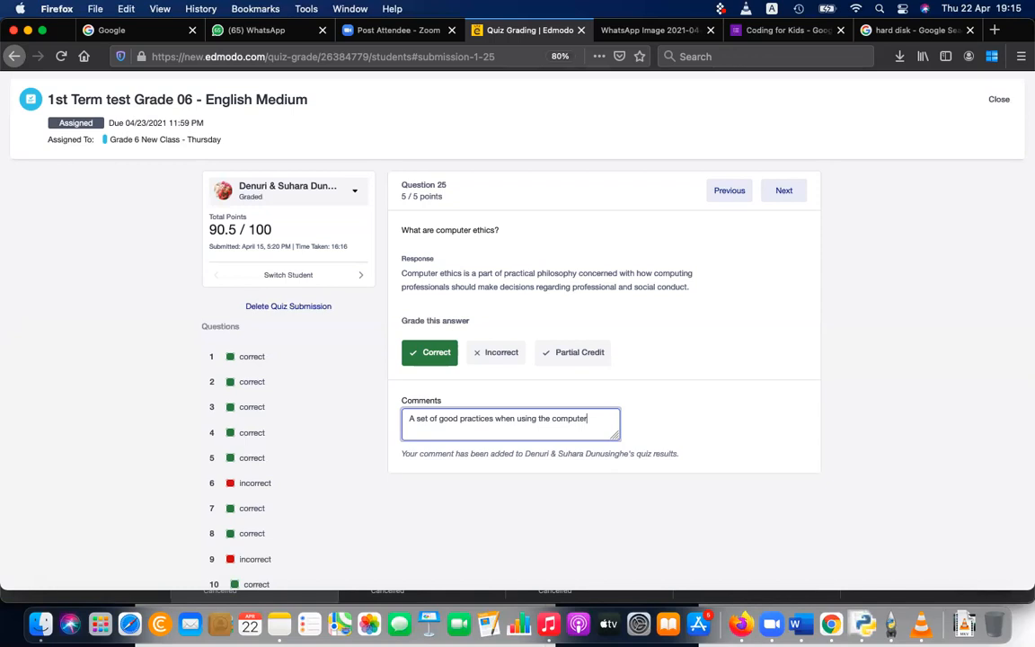
# Step: Insert "to be followed" after "practices" in the Question 25 comment
pyautogui.click(494, 420)
pyautogui.write('to be followed')
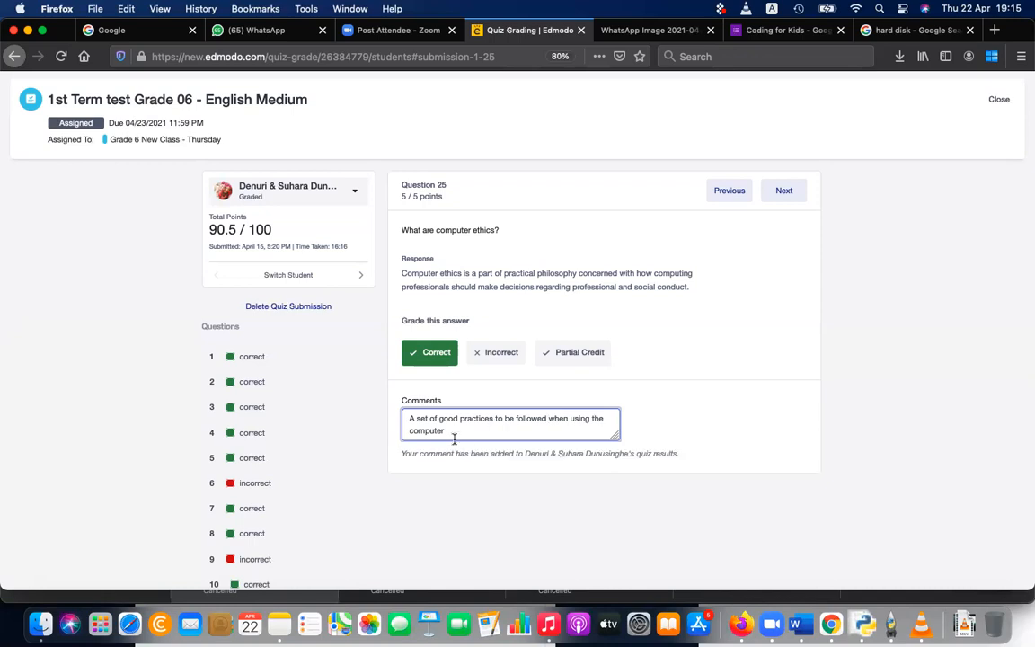
pyautogui.click(704, 330)
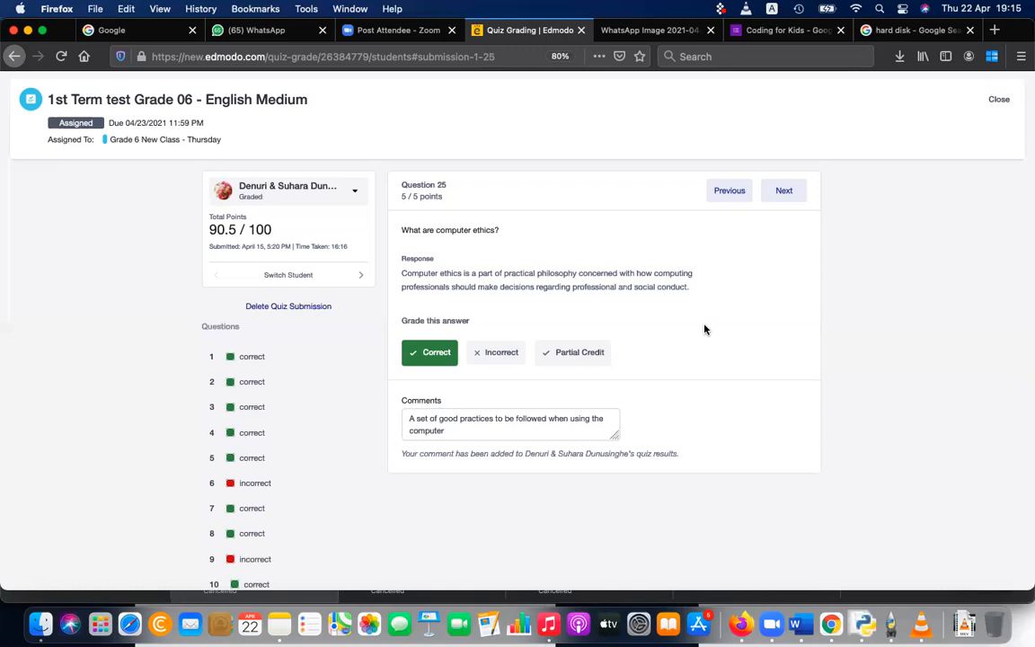
# Step: Advance to Question 26, review the two lab guidelines in the response, and add the comment "do not use food inside the lab"
pyautogui.click(794, 196)
pyautogui.click(794, 197)
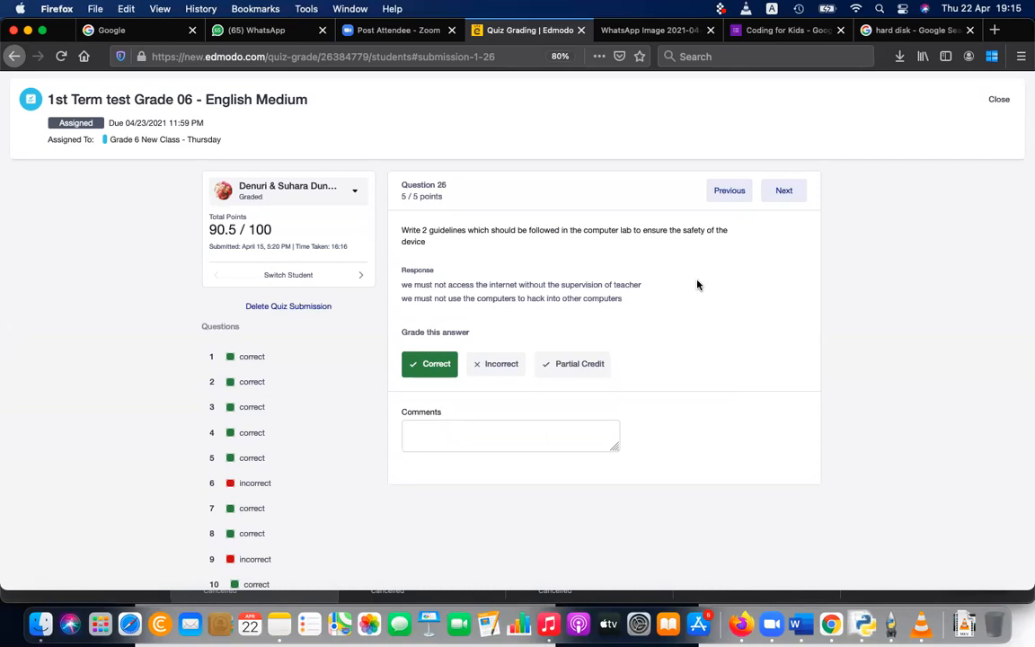
pyautogui.tripleClick(565, 282)
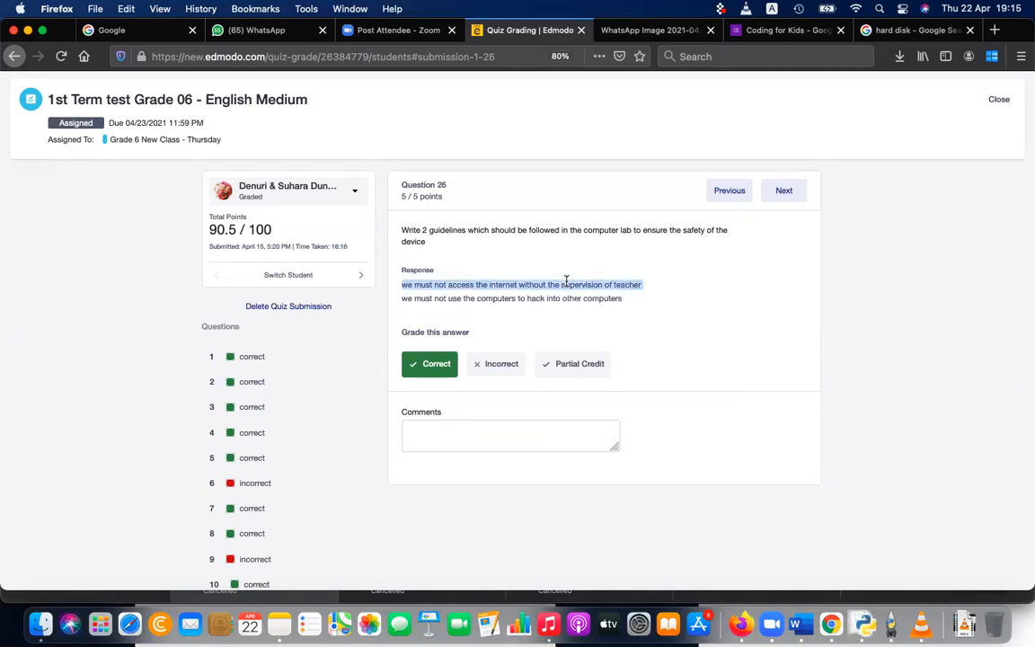
pyautogui.tripleClick(563, 299)
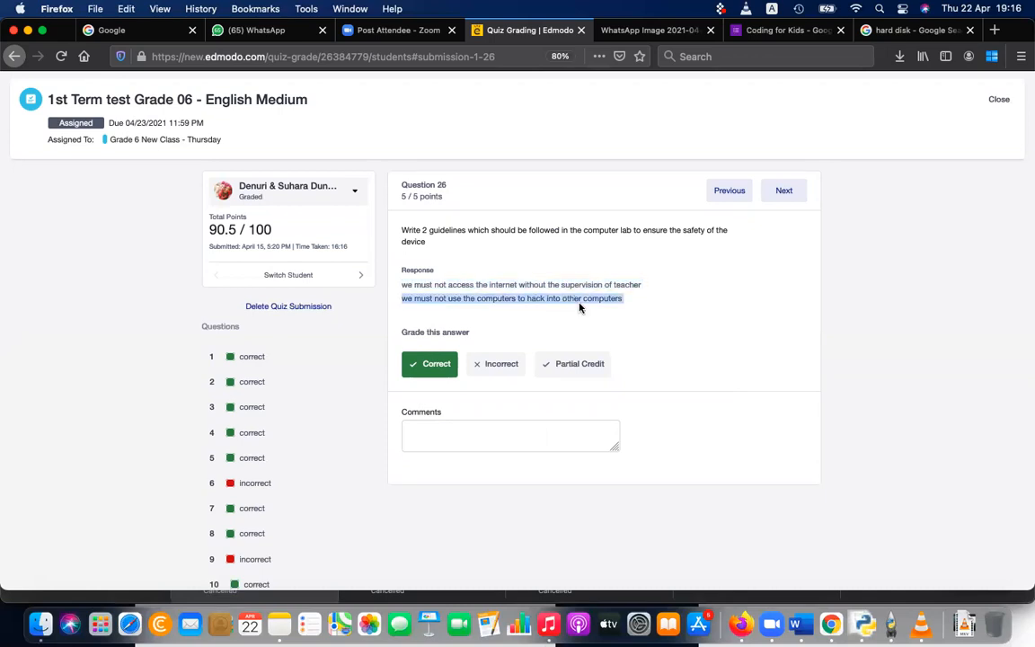
pyautogui.click(540, 430)
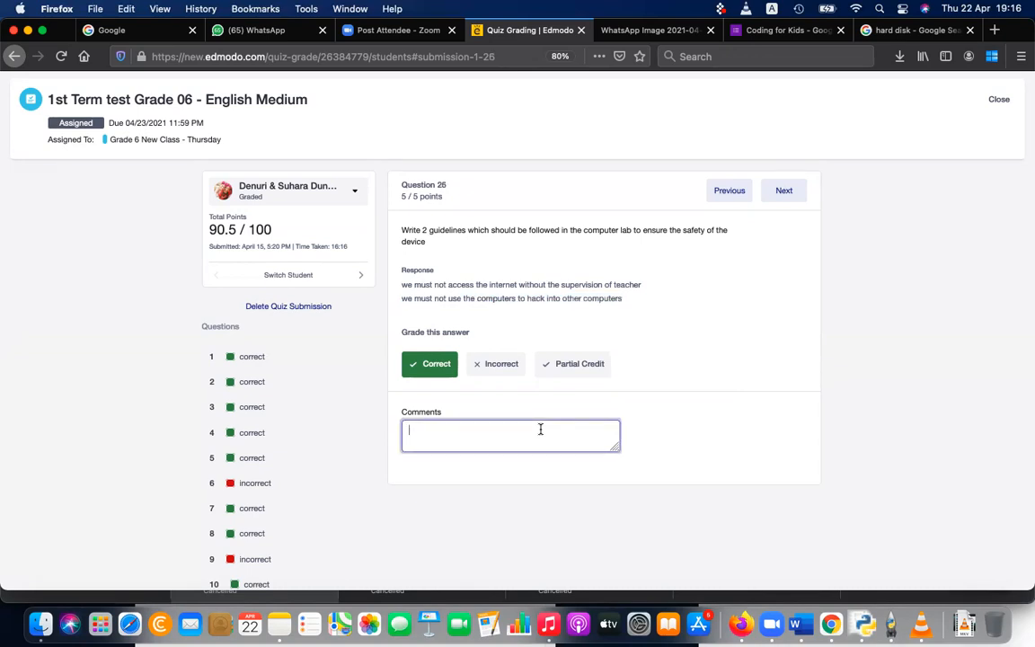
pyautogui.write('do not use food inside')
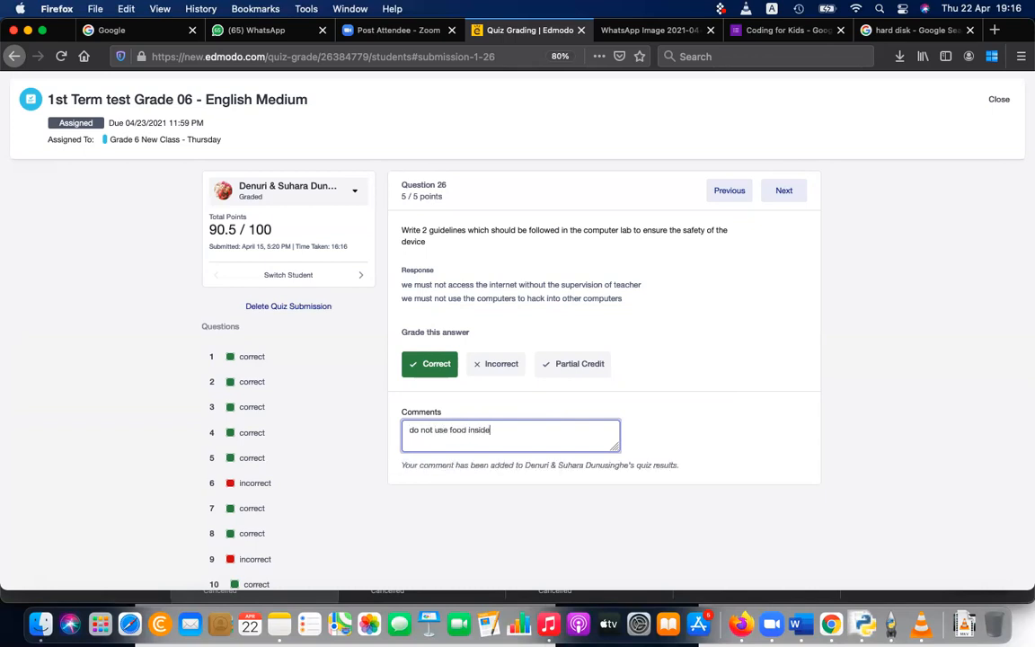
pyautogui.write(' the lap')
pyautogui.press('BackSpace')
pyautogui.write('b')
# Step: Add a second line reading "do not play" to the Question 26 comment
pyautogui.press('Return')
pyautogui.write('do not play')
pyautogui.click(561, 230)
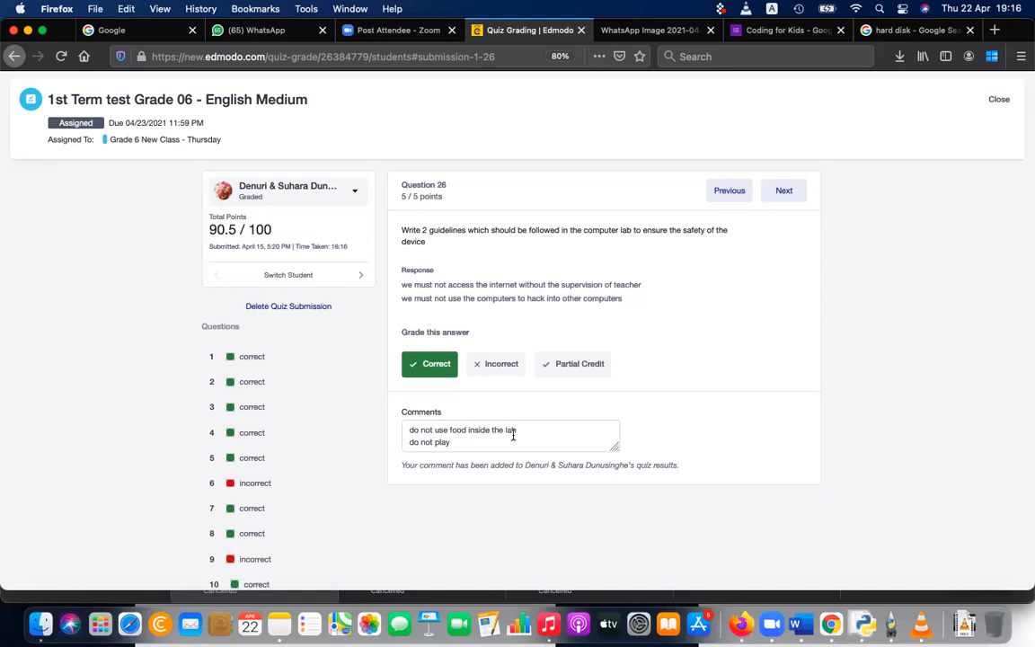
# Step: Advance past Question 27 to Question 28 and mark the first student's electronic wastage answer as incorrect
pyautogui.click(781, 192)
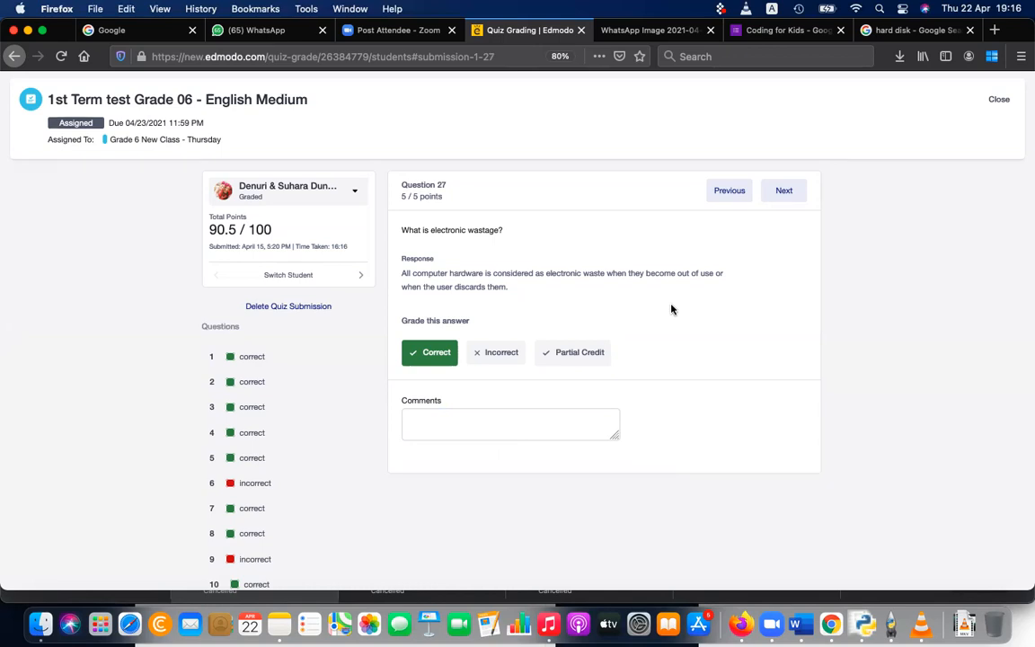
pyautogui.click(780, 198)
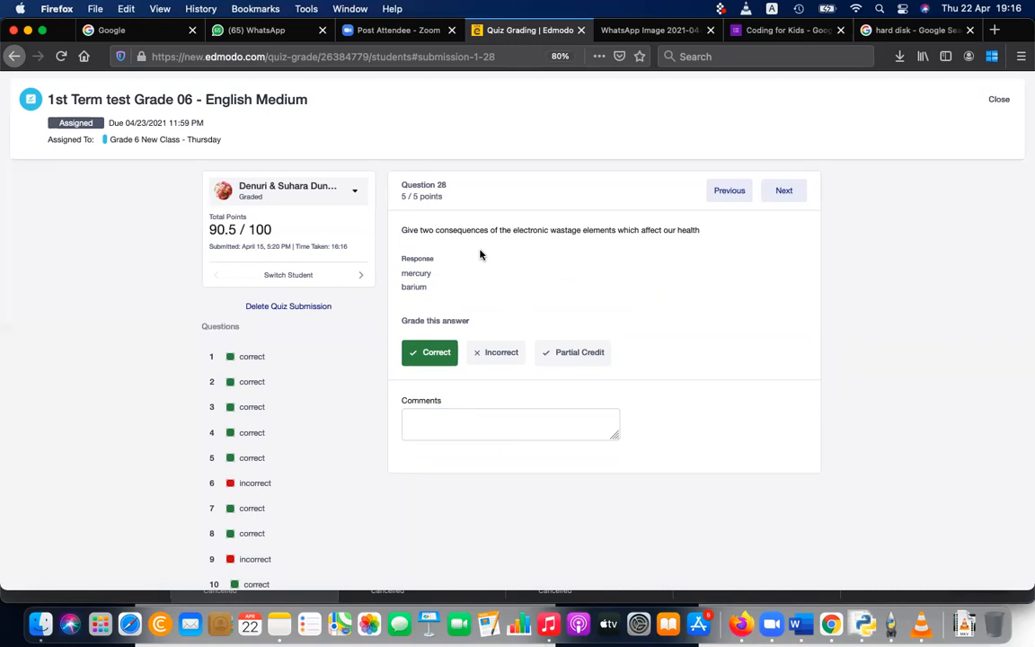
pyautogui.click(503, 354)
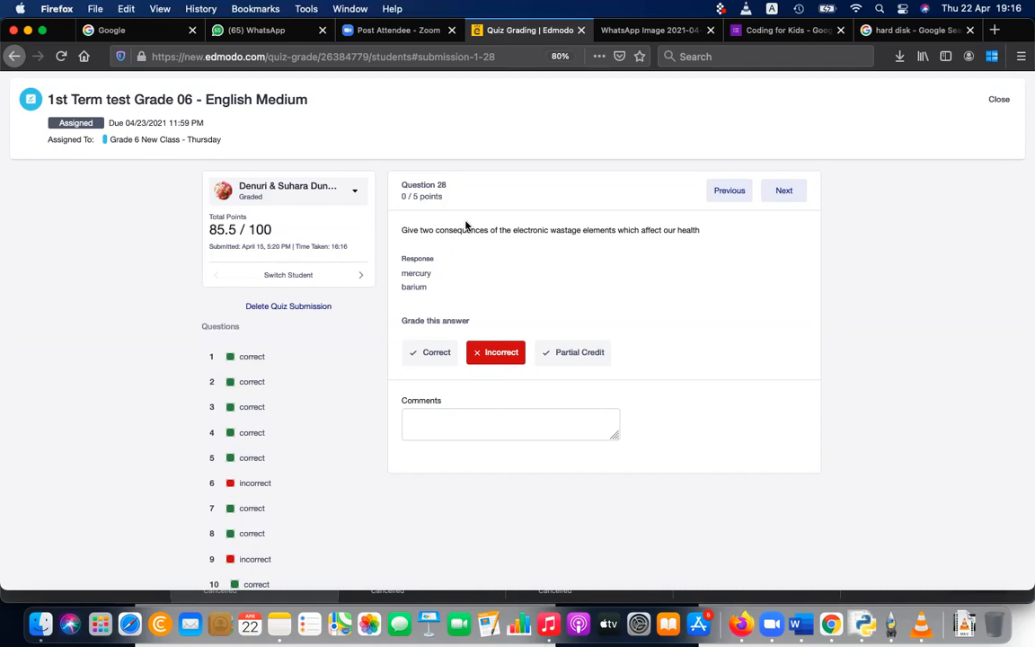
# Step: Compare the first and fourth students' responses to Question 28 on the health consequences of electronic wastage
pyautogui.click(326, 198)
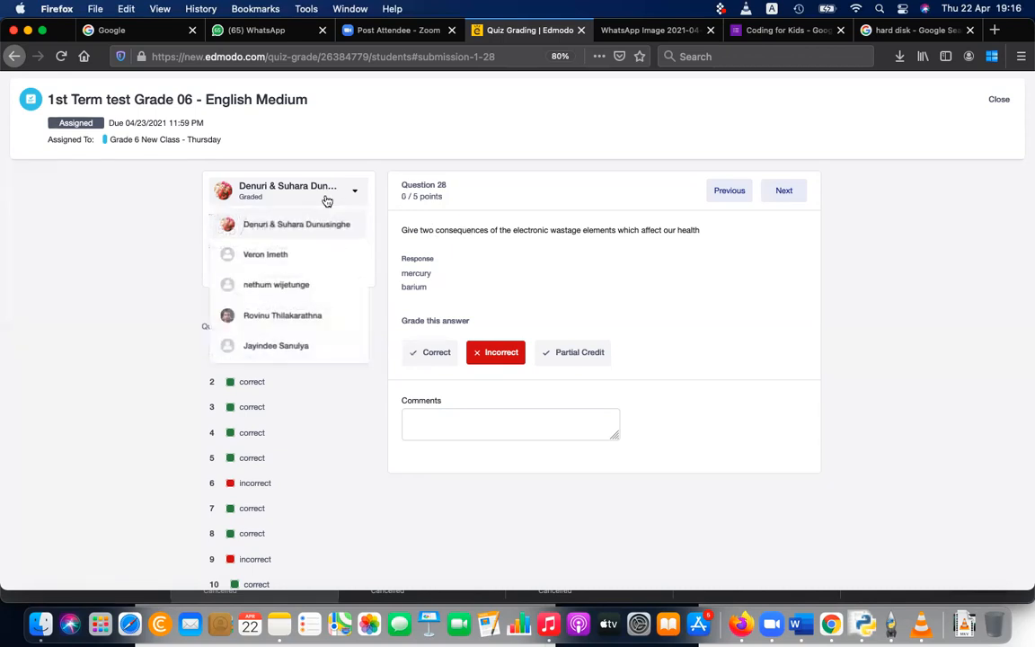
pyautogui.click(303, 318)
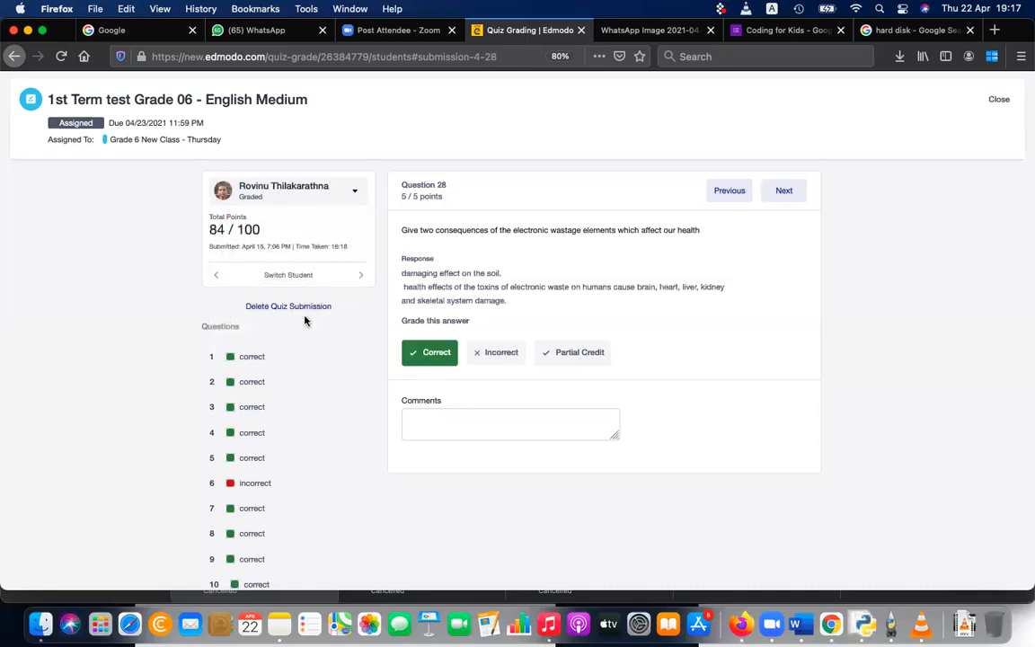
pyautogui.tripleClick(494, 283)
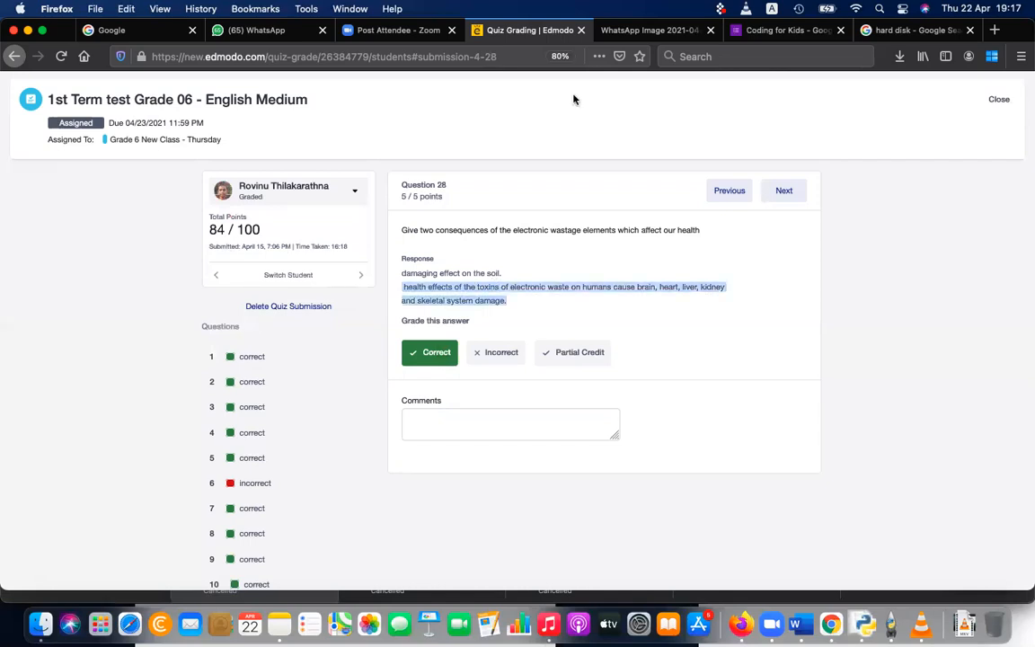
pyautogui.click(294, 198)
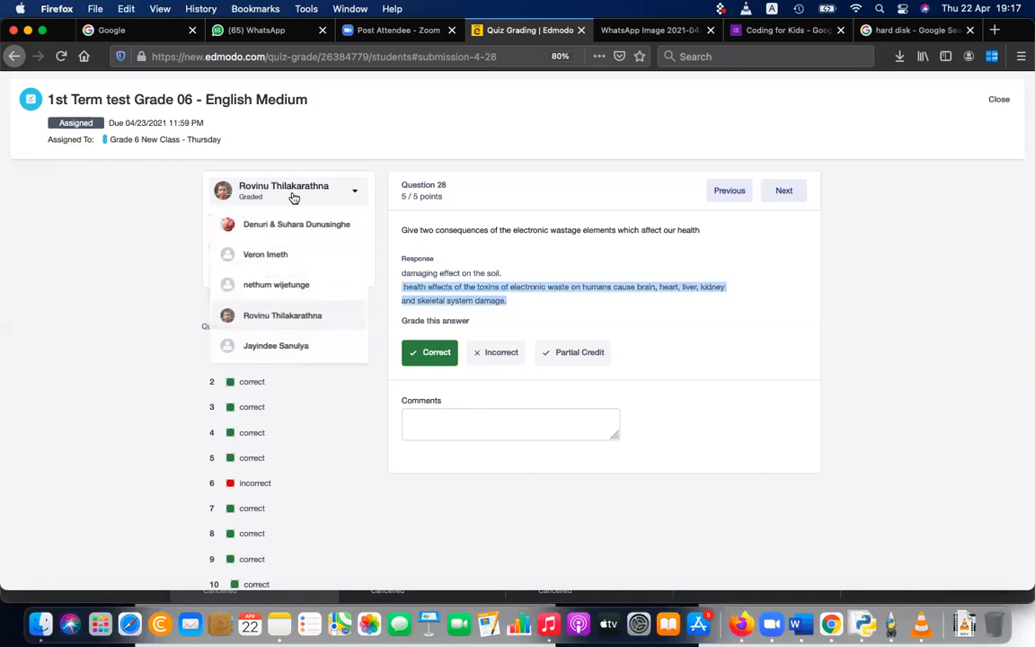
pyautogui.click(302, 225)
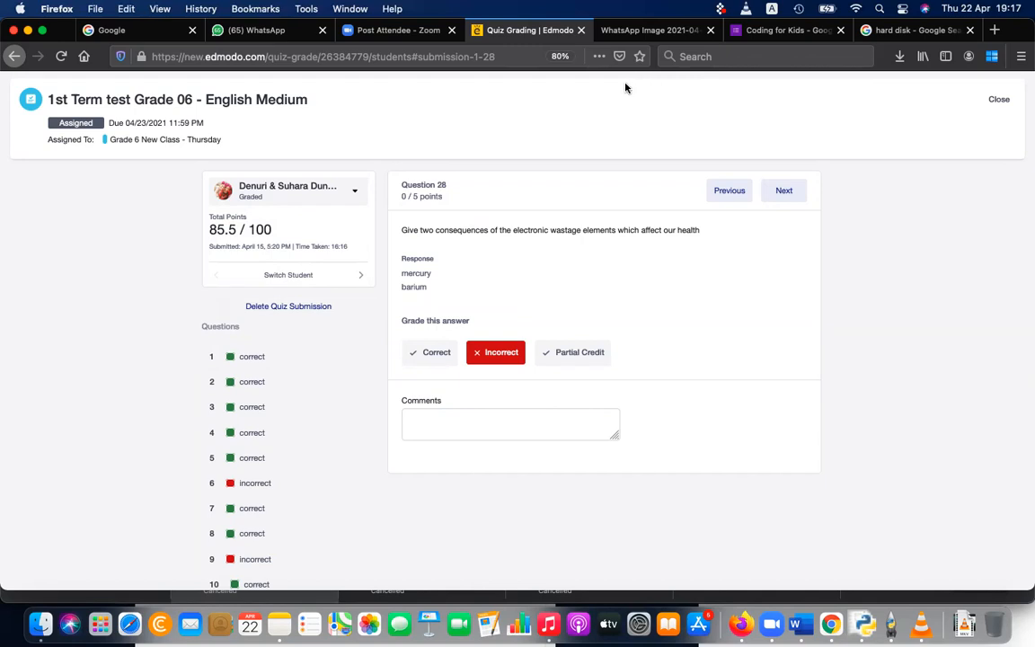
pyautogui.tripleClick(463, 232)
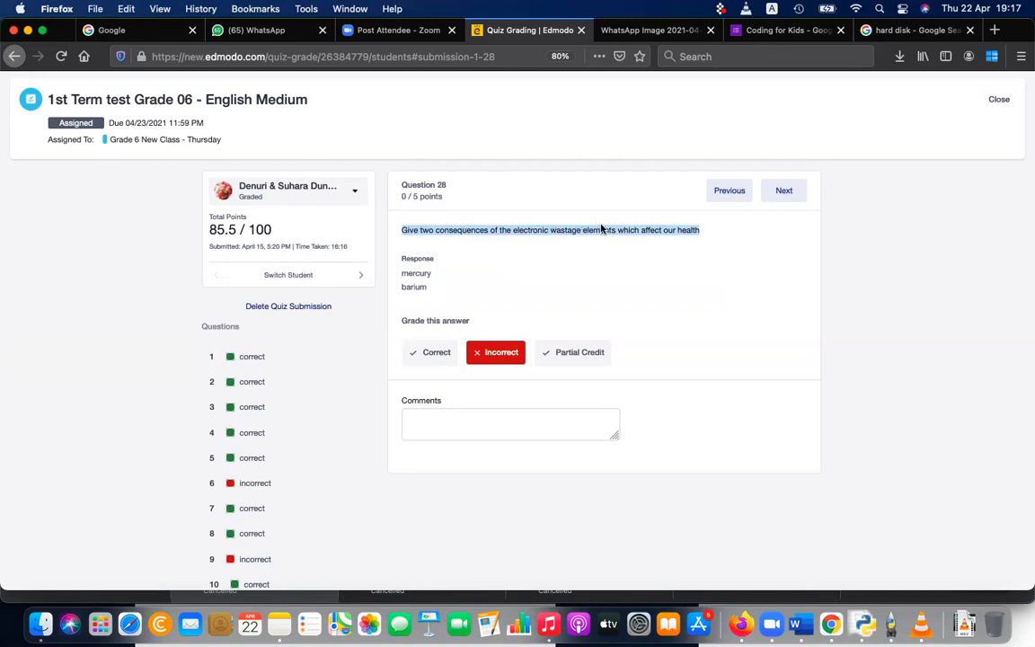
pyautogui.click(306, 186)
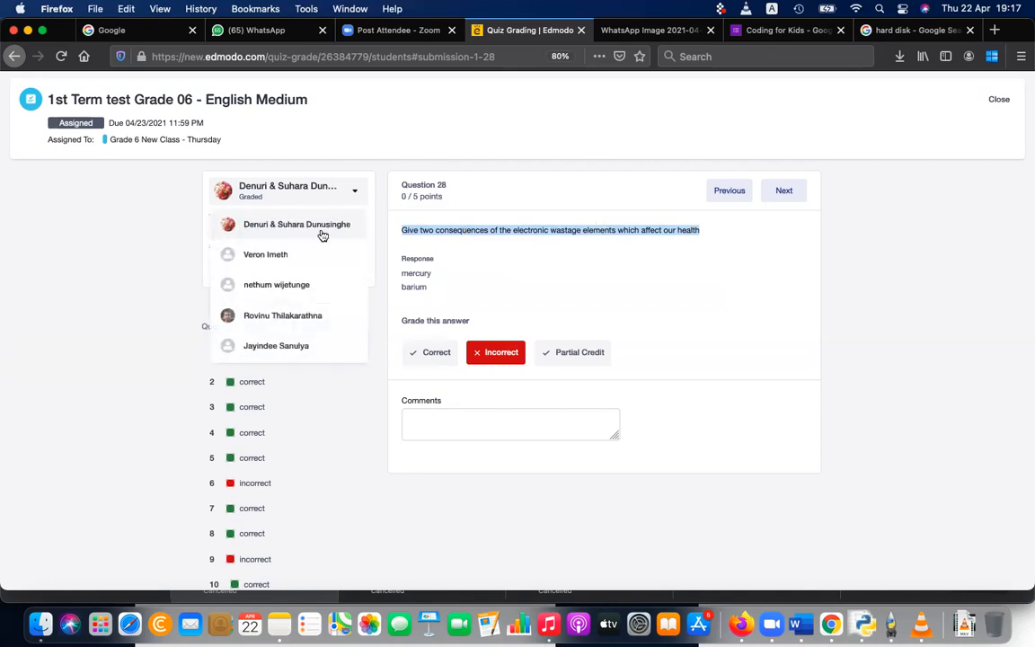
pyautogui.click(305, 318)
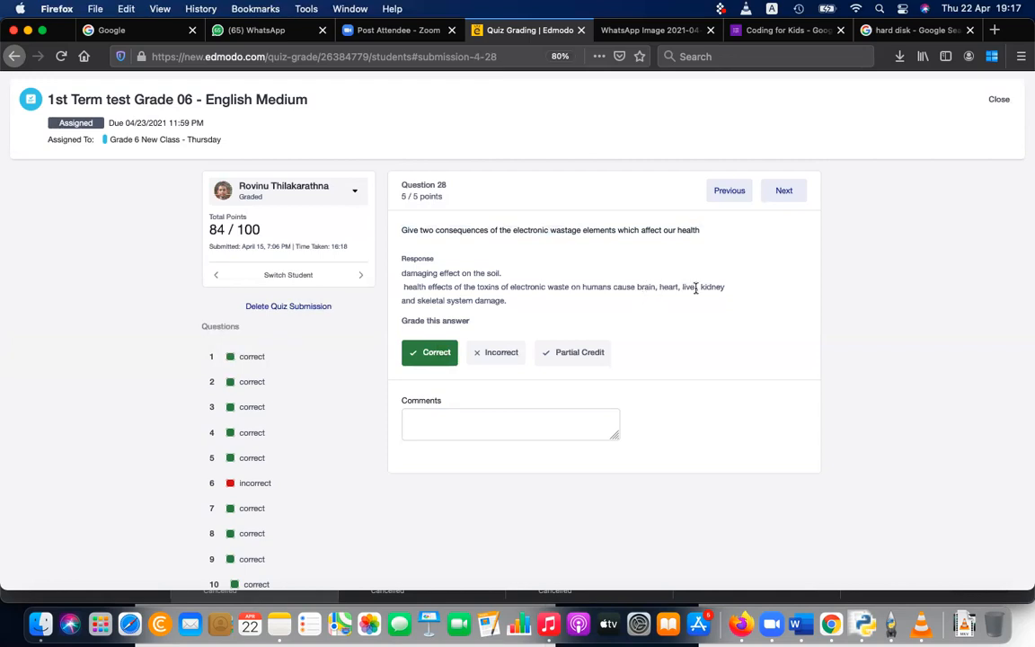
pyautogui.tripleClick(466, 291)
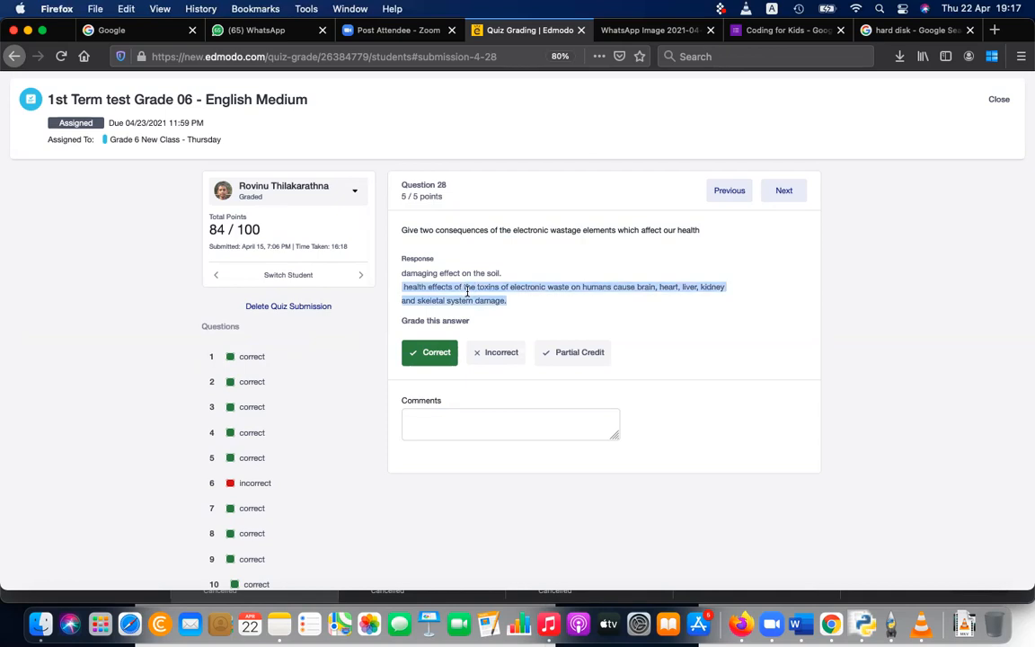
# Step: Advance to Question 29 and review the fourth and first students' answers about file extensions
pyautogui.click(784, 191)
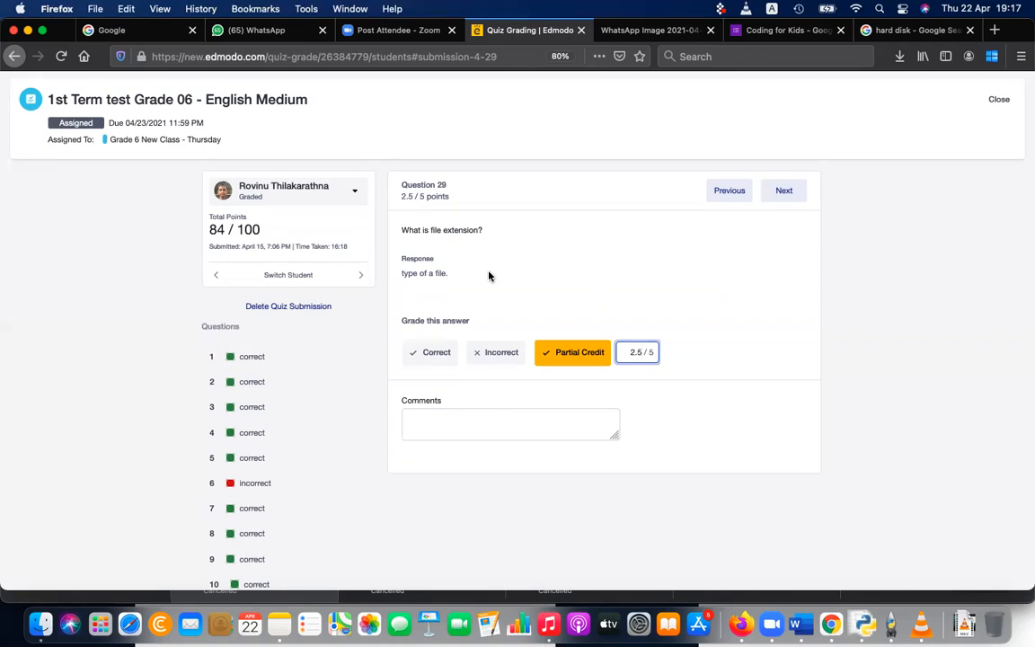
pyautogui.click(316, 193)
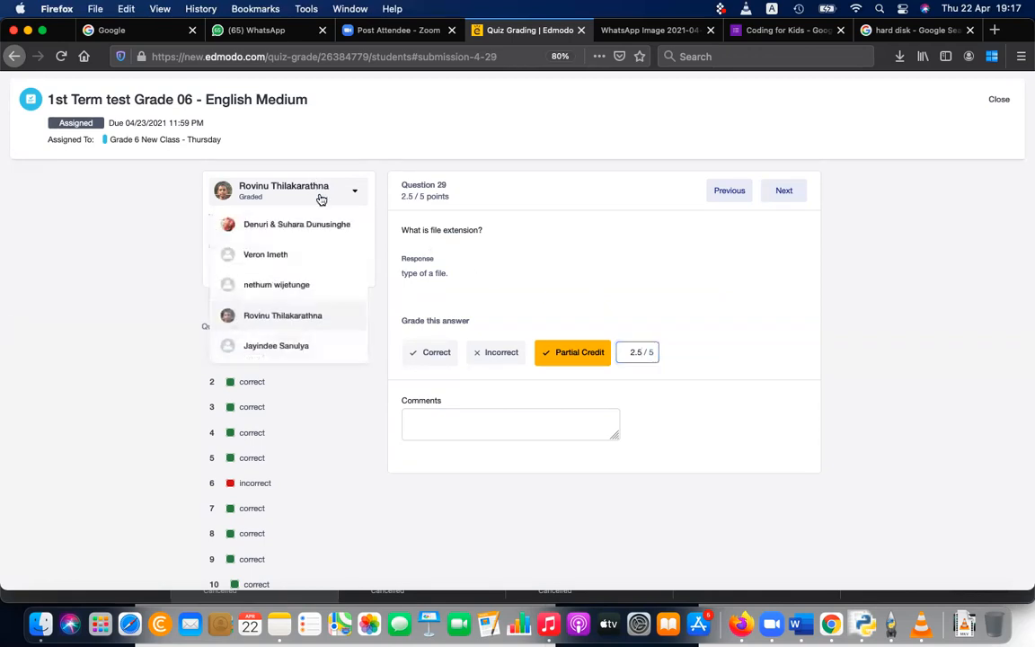
pyautogui.click(319, 221)
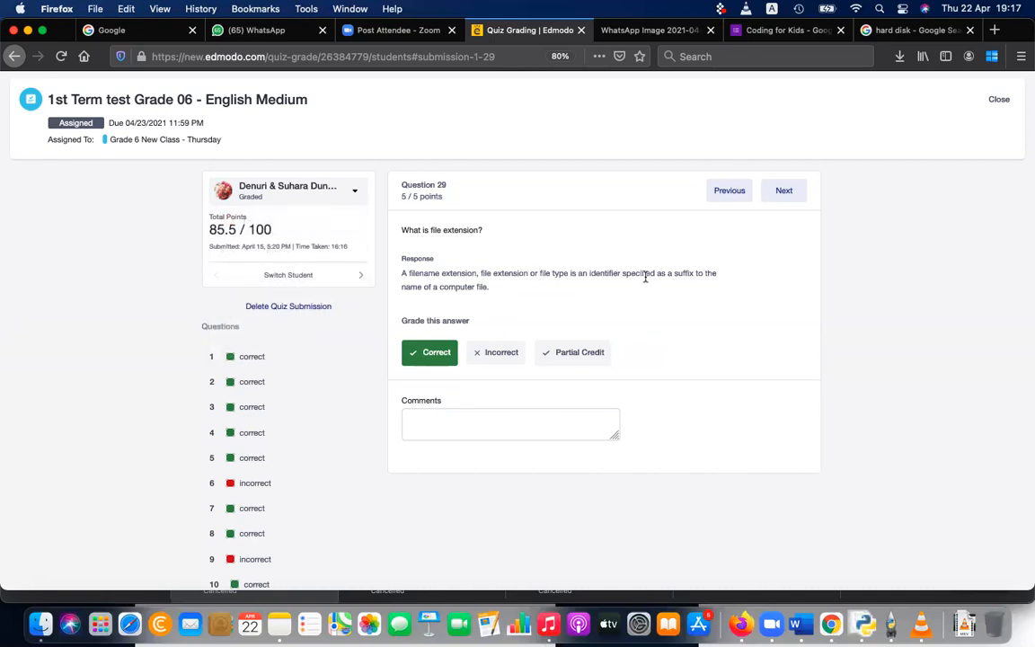
pyautogui.tripleClick(480, 271)
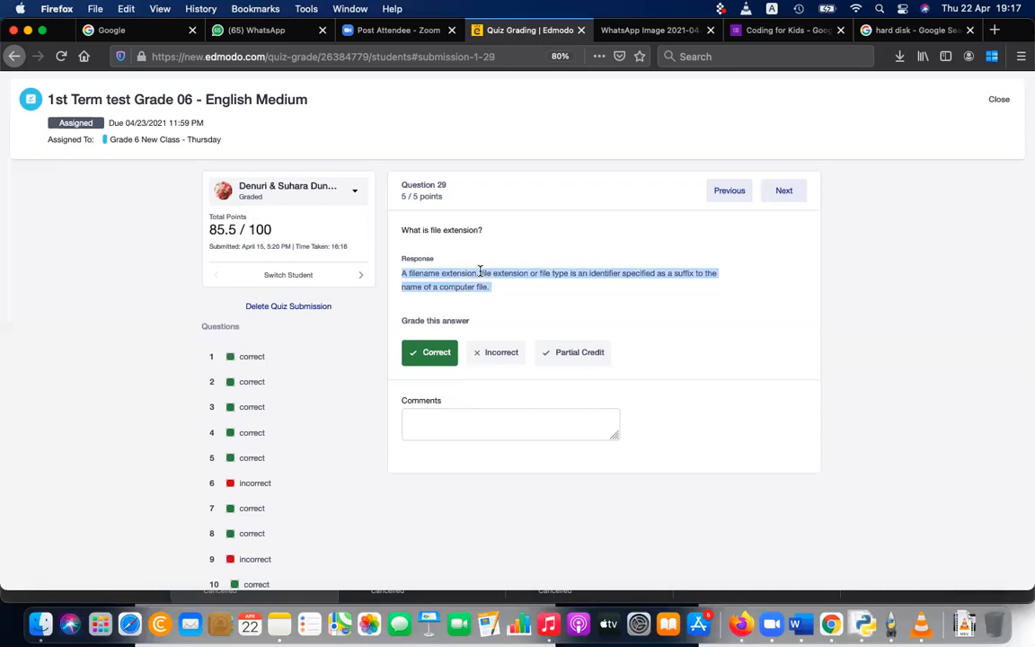
# Step: Switch to the second student's submission and set the partial credit for Question 29 to 3 points
pyautogui.click(314, 194)
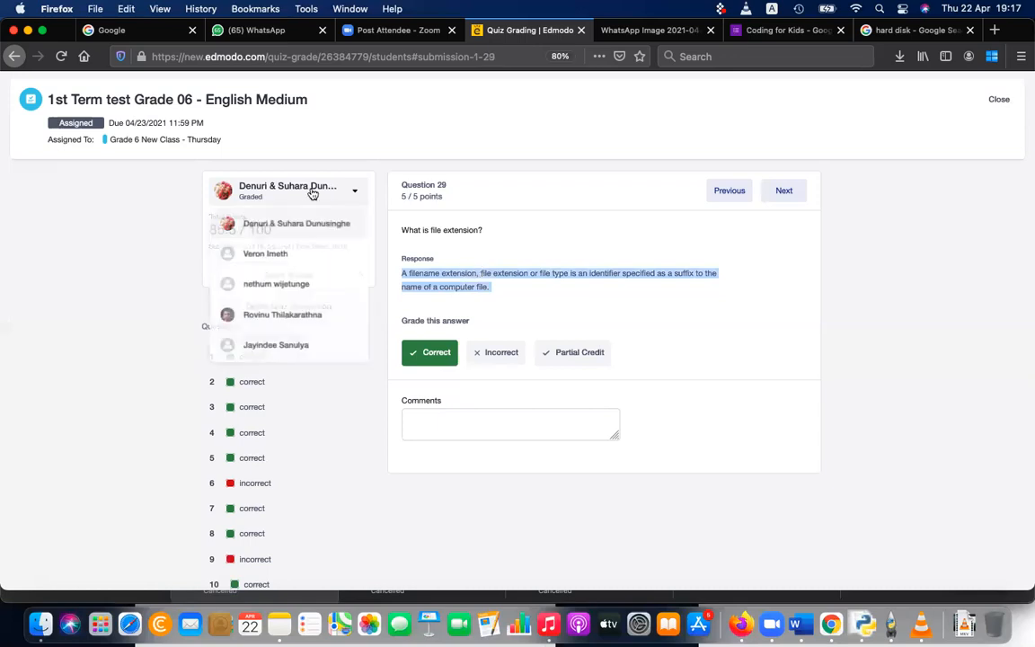
pyautogui.click(309, 256)
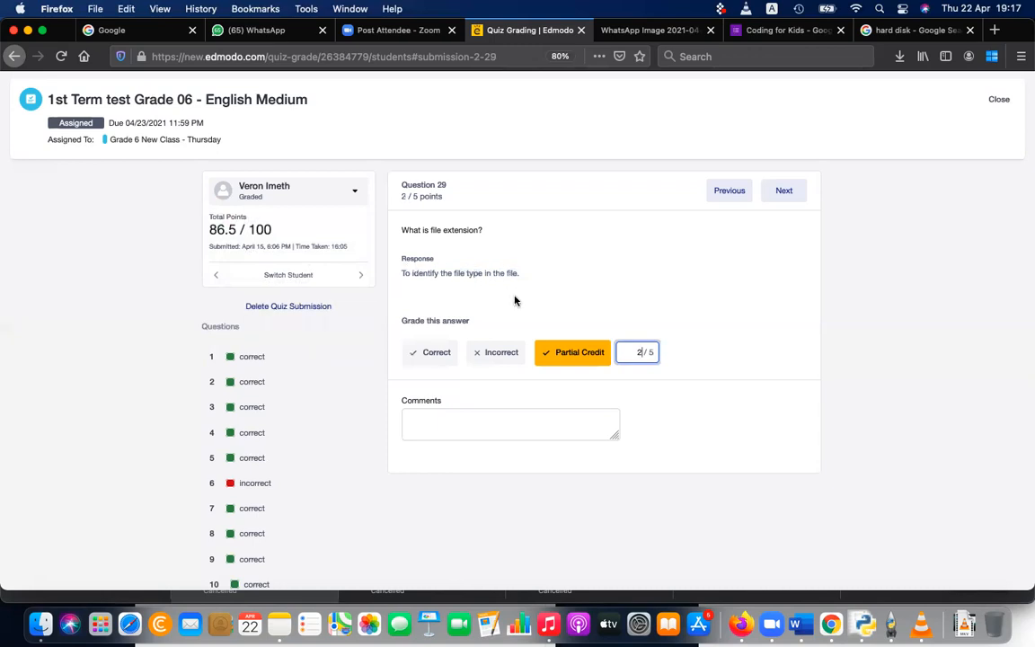
pyautogui.press('BackSpace')
pyautogui.write('3')
# Step: Review the third and fifth students' answers to Question 29 about file extensions
pyautogui.click(266, 199)
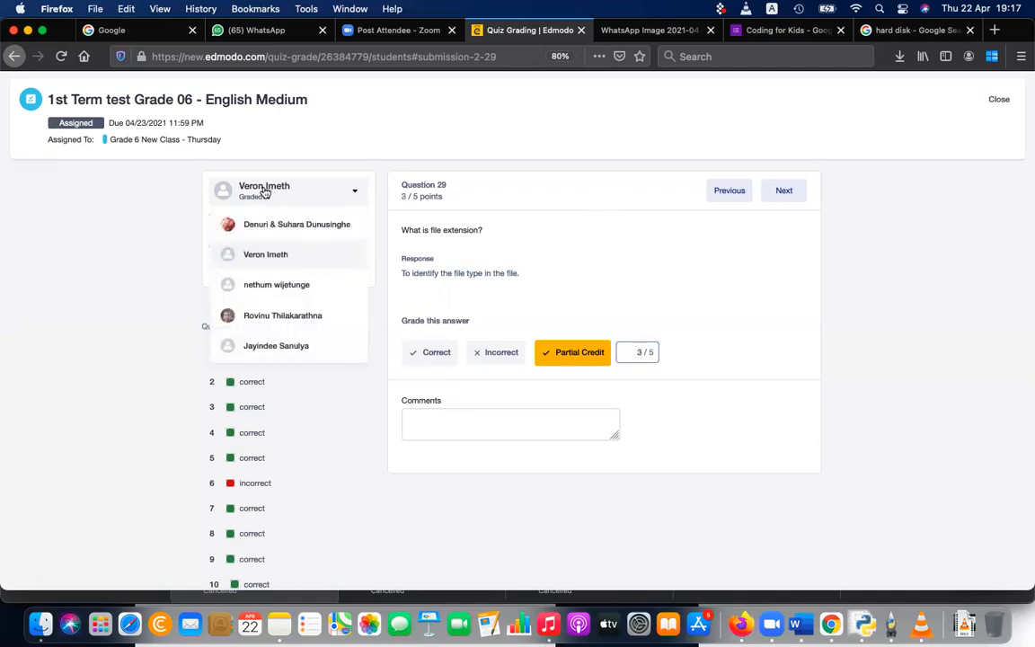
pyautogui.click(276, 294)
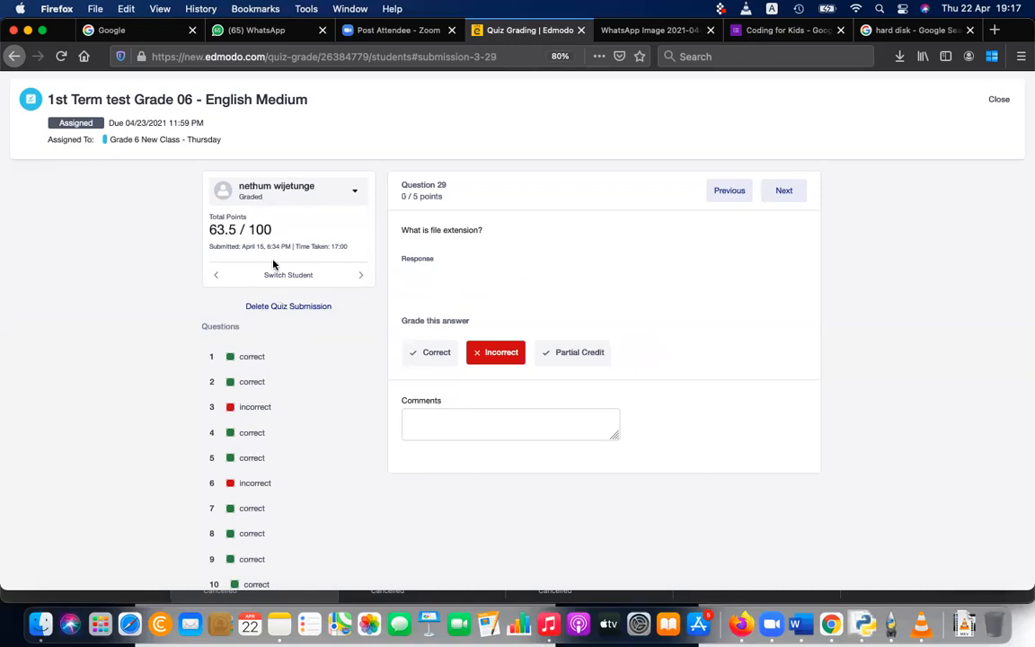
pyautogui.click(286, 192)
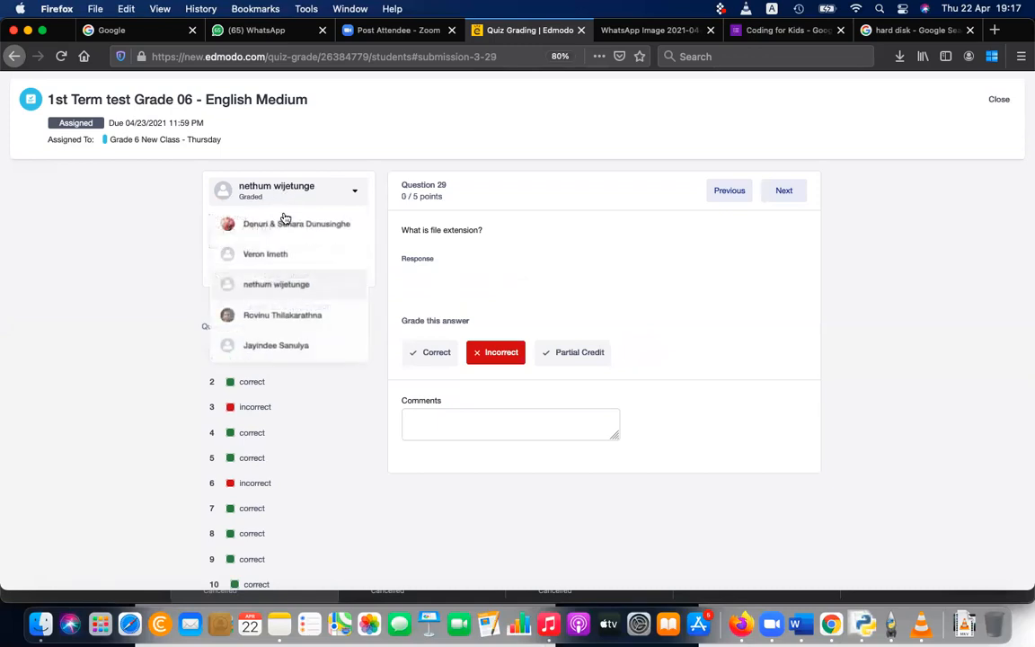
pyautogui.click(286, 345)
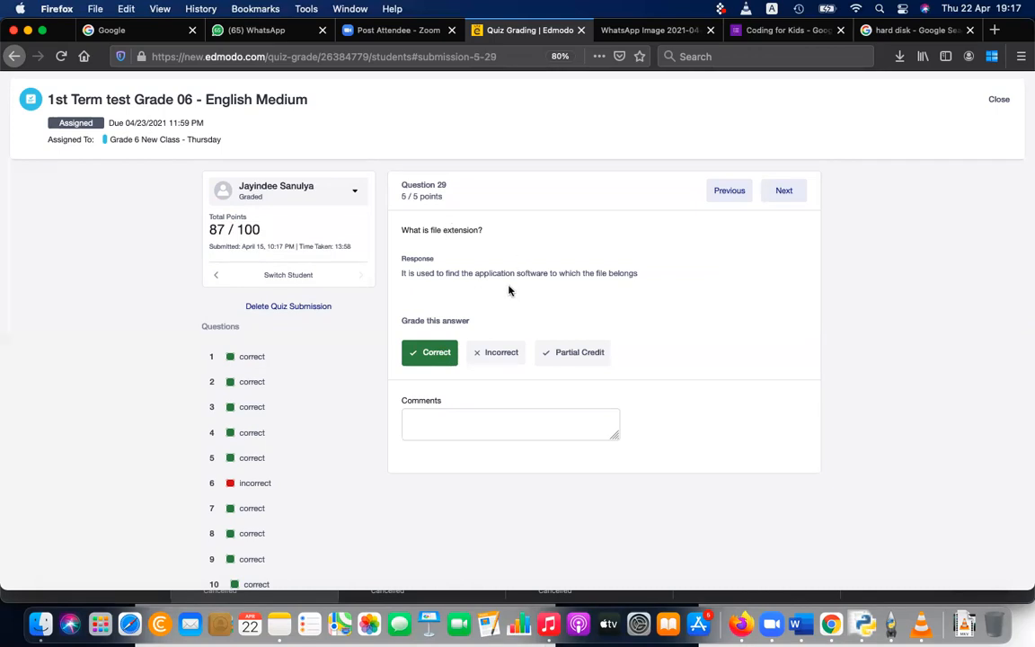
pyautogui.tripleClick(619, 274)
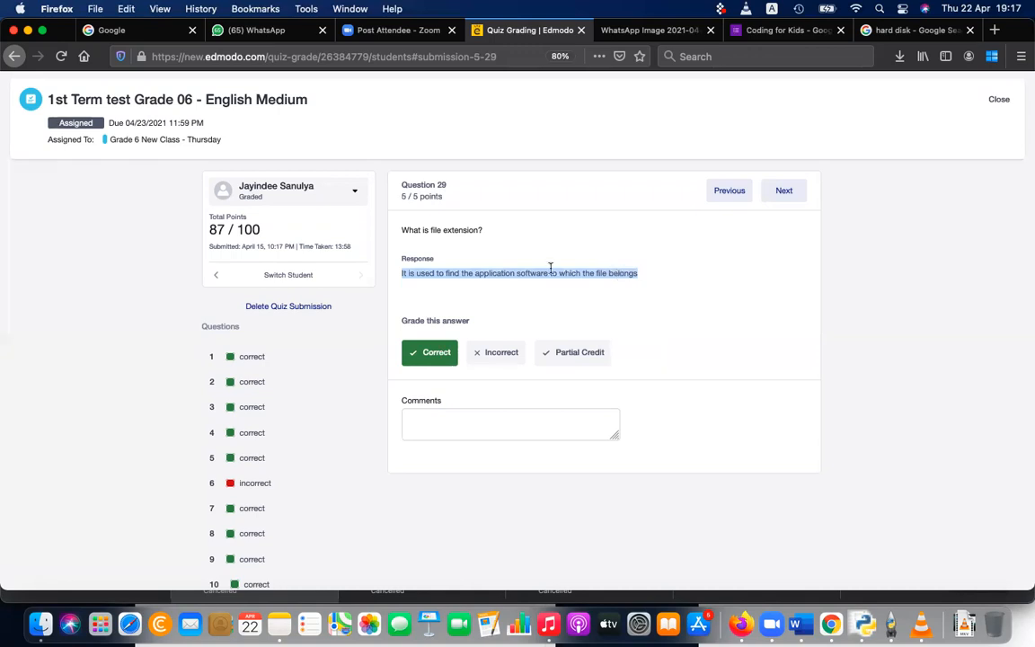
# Step: Advance to Question 30 and compare the fifth, first, fourth and third students' answers on the function of the operating system
pyautogui.click(784, 190)
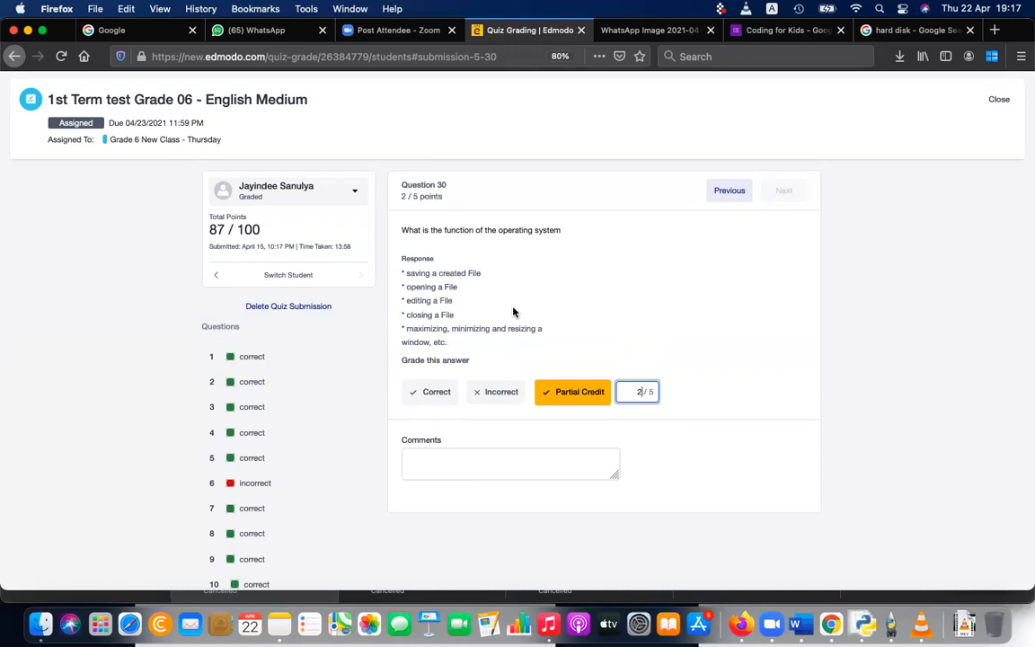
pyautogui.click(303, 206)
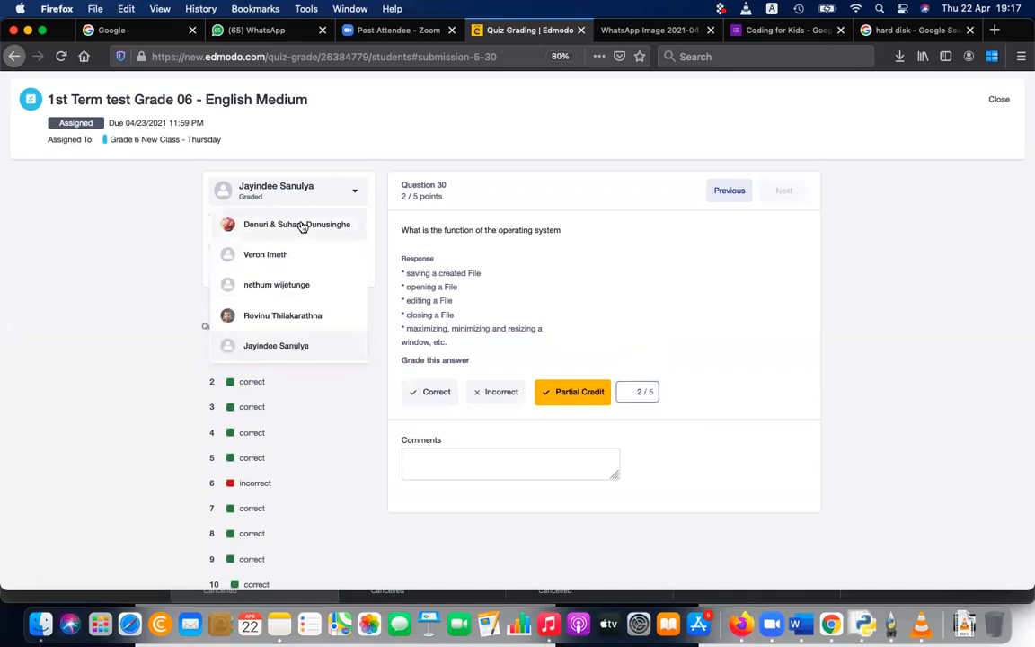
pyautogui.click(285, 221)
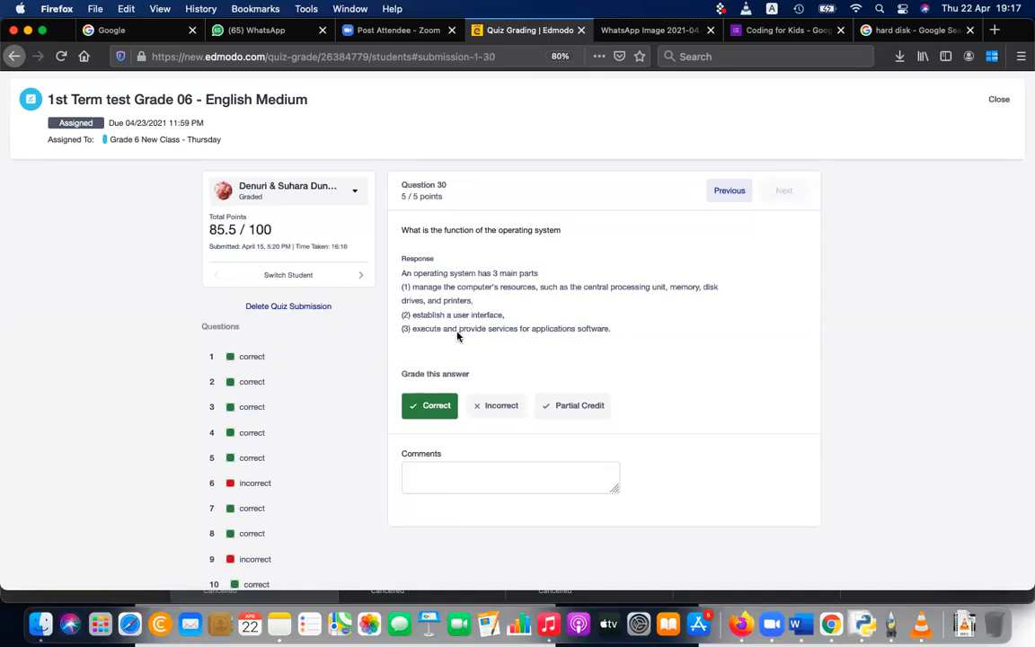
pyautogui.click(300, 189)
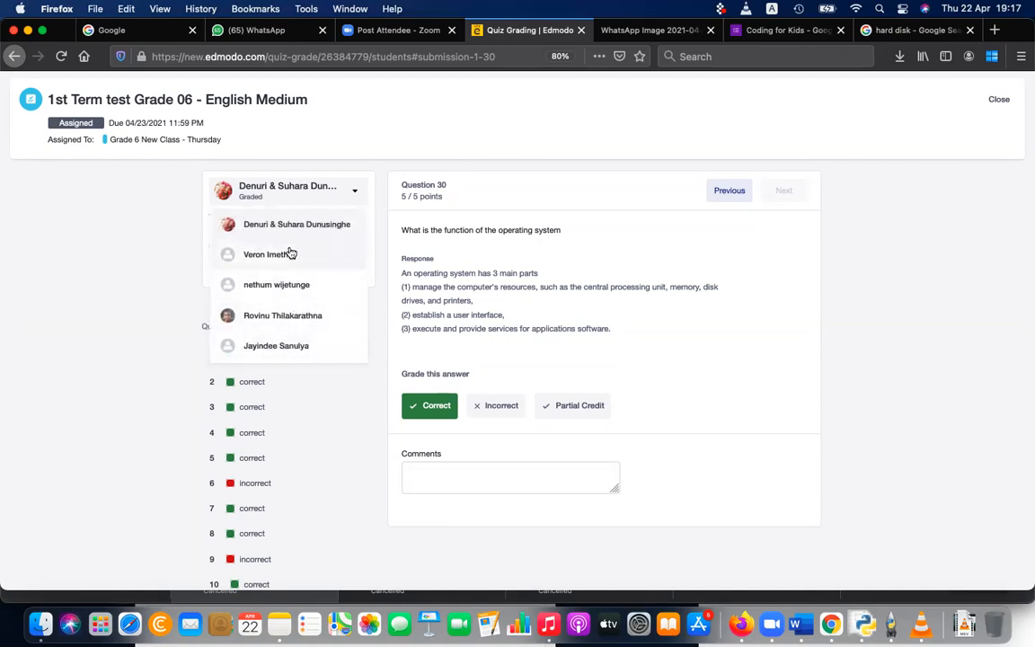
pyautogui.click(297, 319)
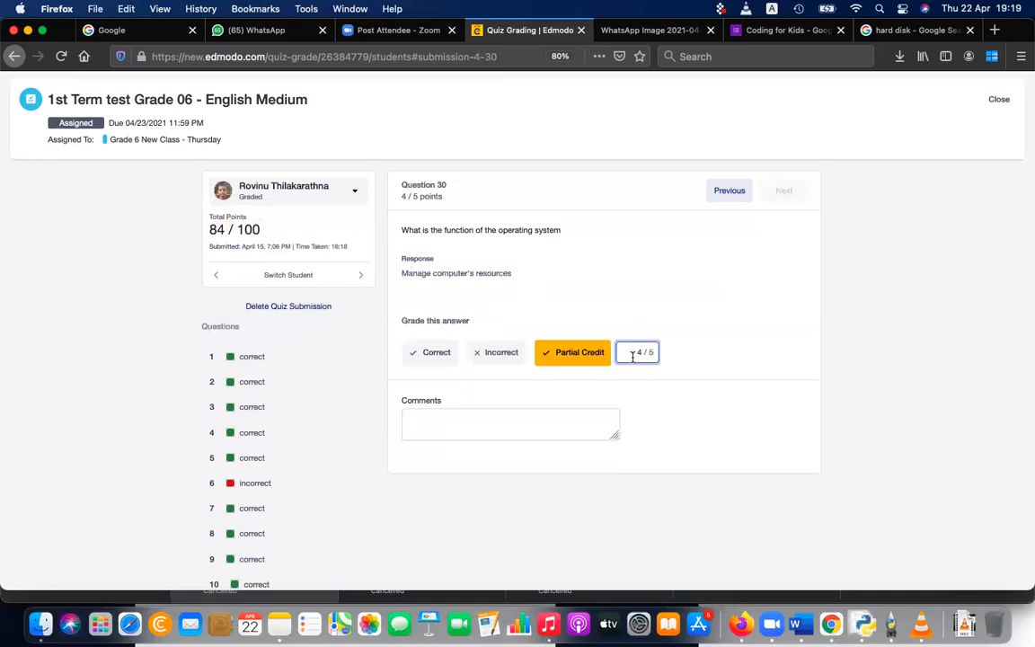
pyautogui.click(276, 198)
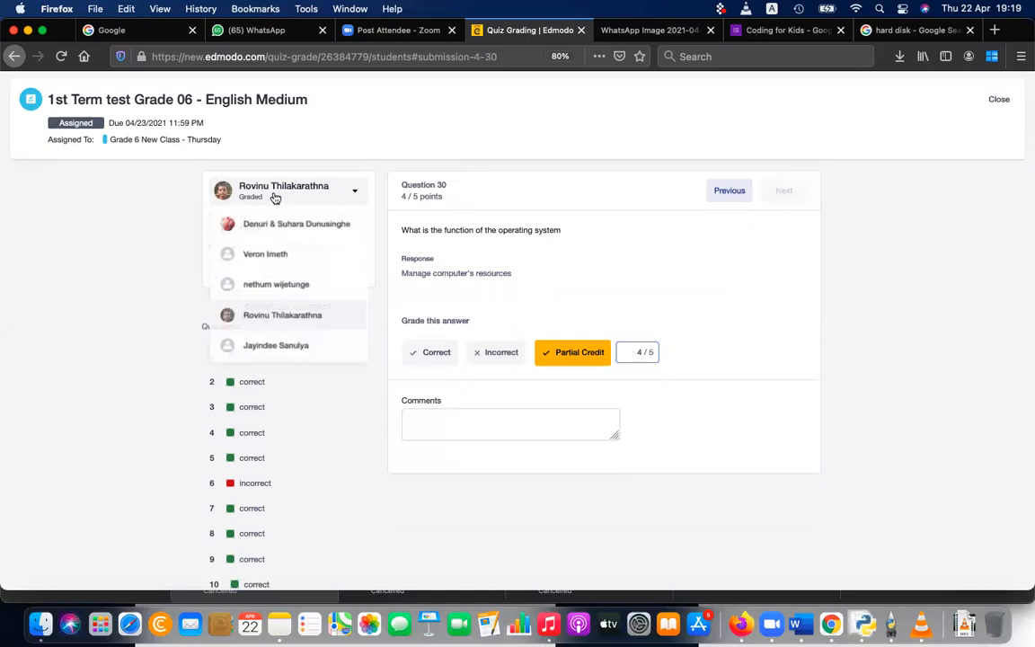
pyautogui.click(293, 286)
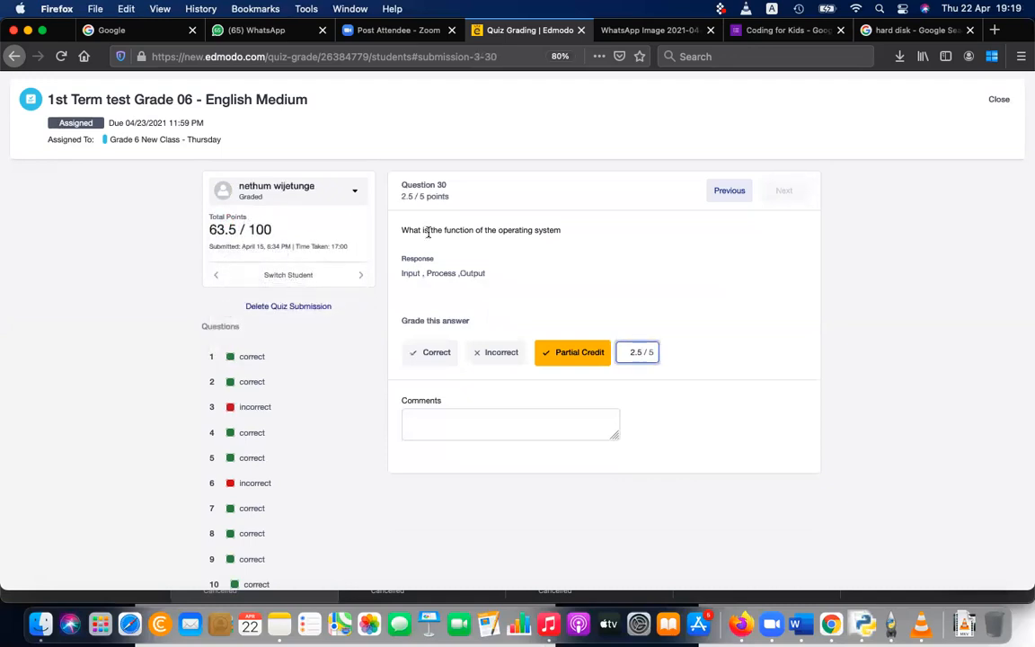
# Step: Consult the operating system notes in the Microsoft Word document and return to the quiz grading page in Firefox
pyautogui.click(523, 287)
pyautogui.click(802, 623)
pyautogui.click(690, 238)
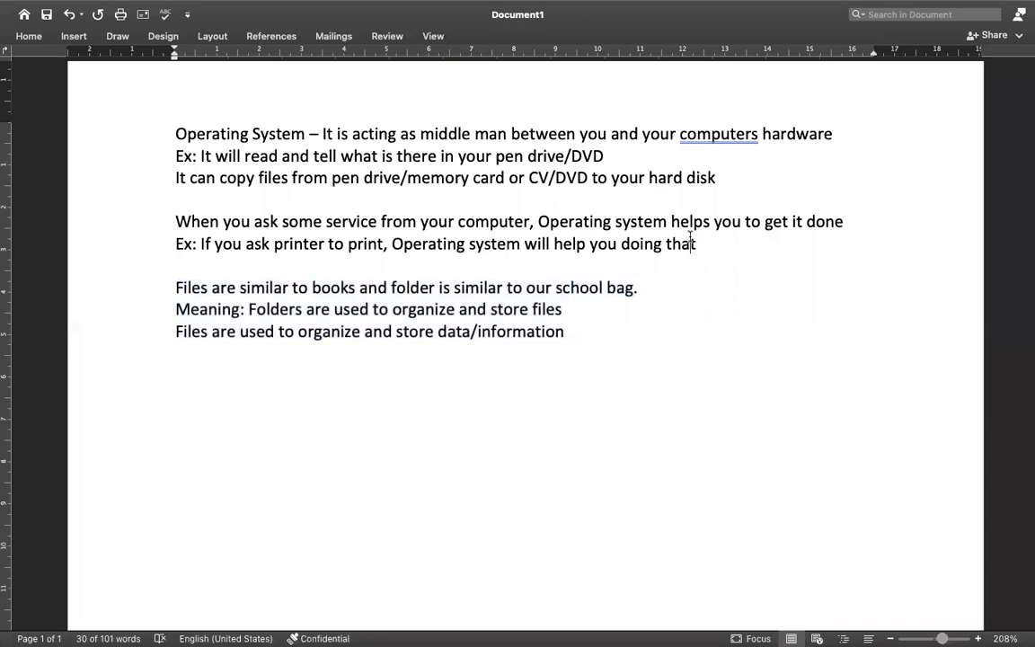
pyautogui.press('super+Tab')
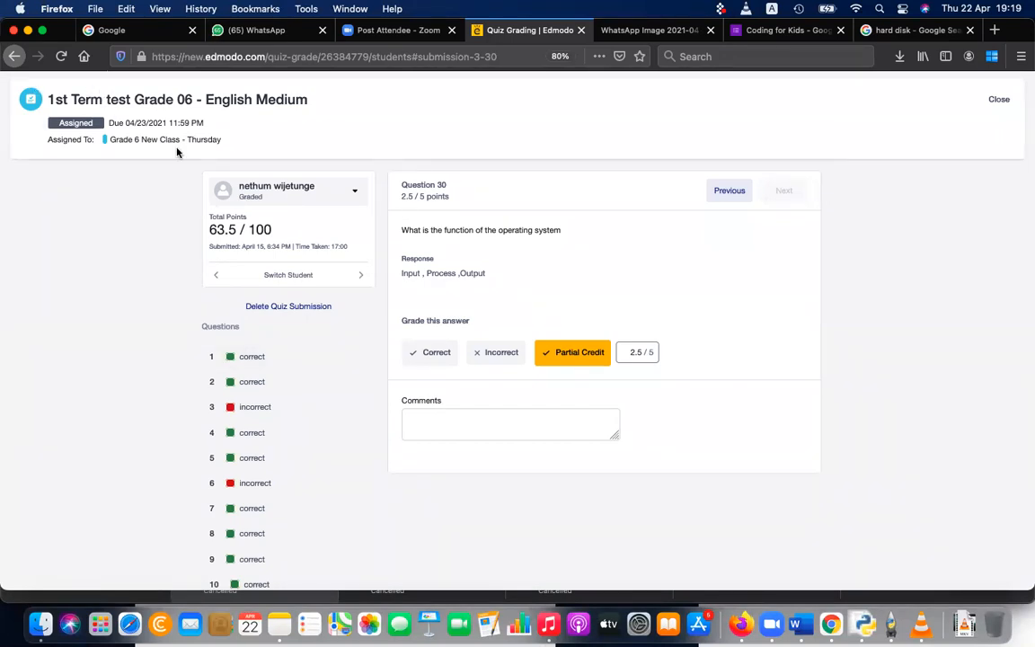
# Step: Close the submission view and sort the quiz's student list by score, highest first
pyautogui.click(998, 100)
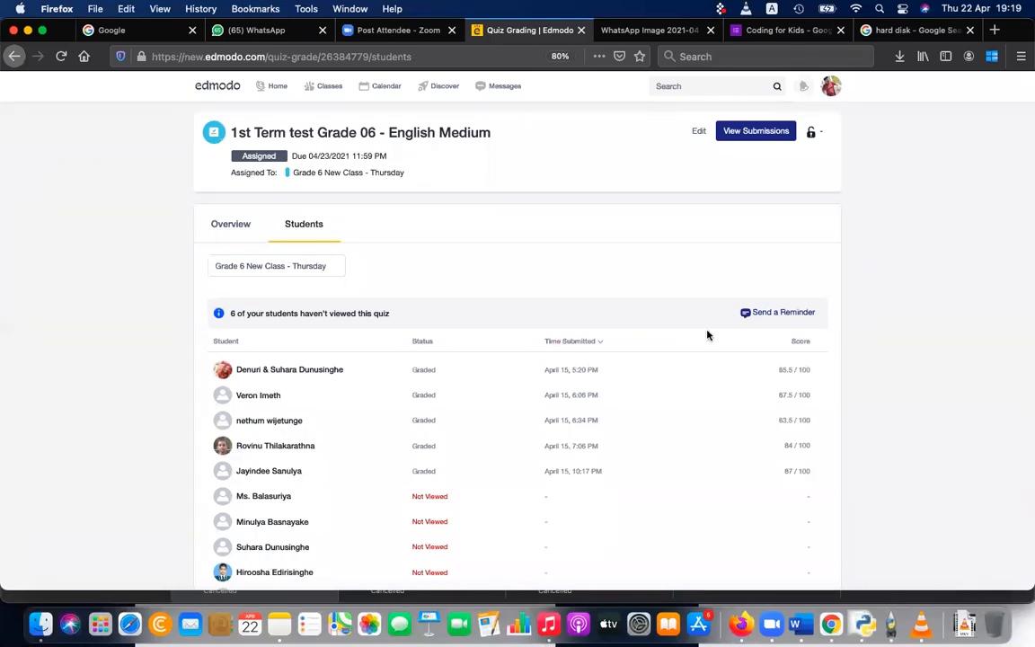
pyautogui.click(807, 342)
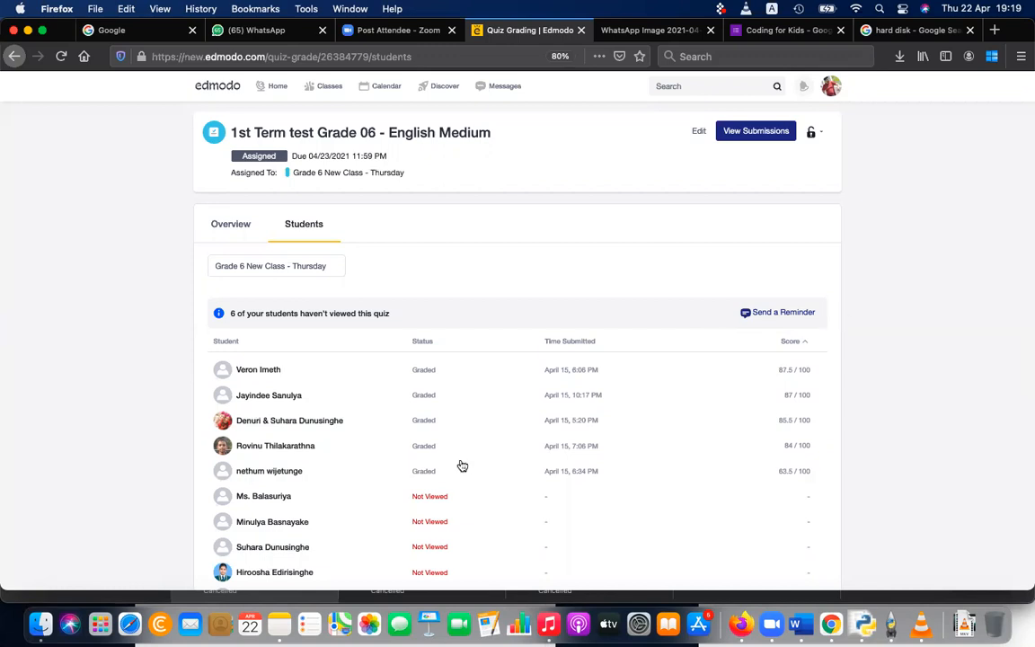
# Step: Open the third-ranked student's submission and review the Question 28 answer on electronic wastage
pyautogui.click(359, 428)
pyautogui.scroll(-10, 358, 427)
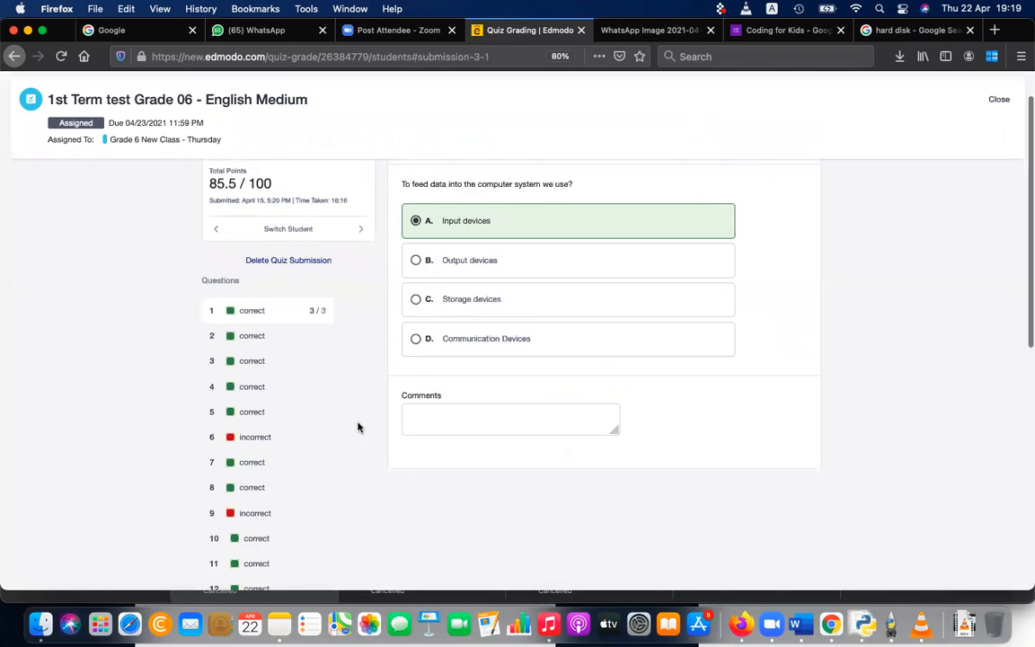
pyautogui.click(275, 528)
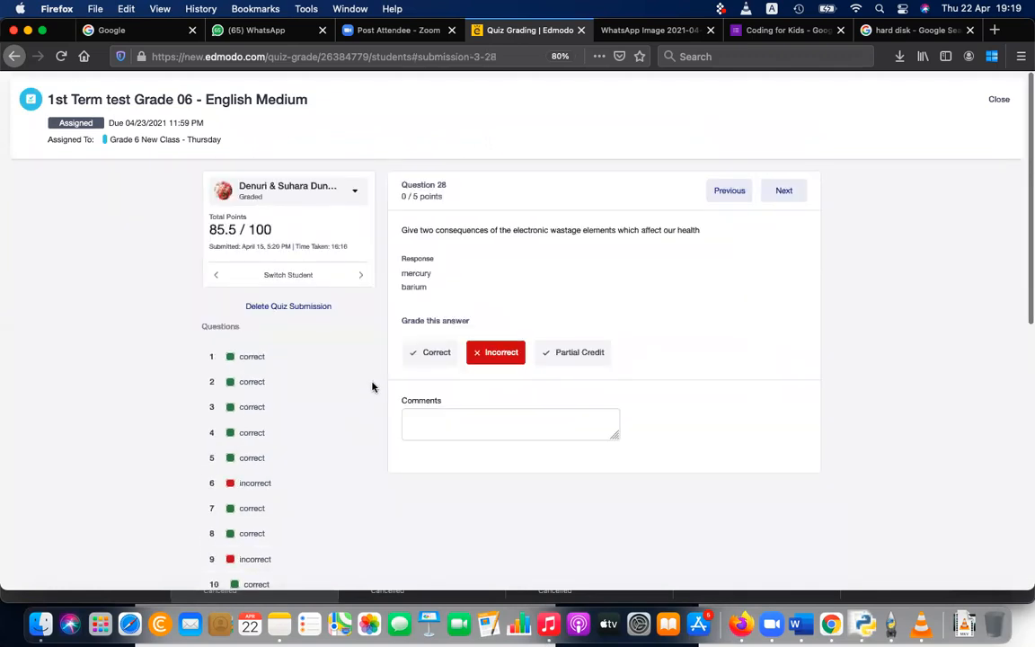
pyautogui.scroll(-1, 372, 387)
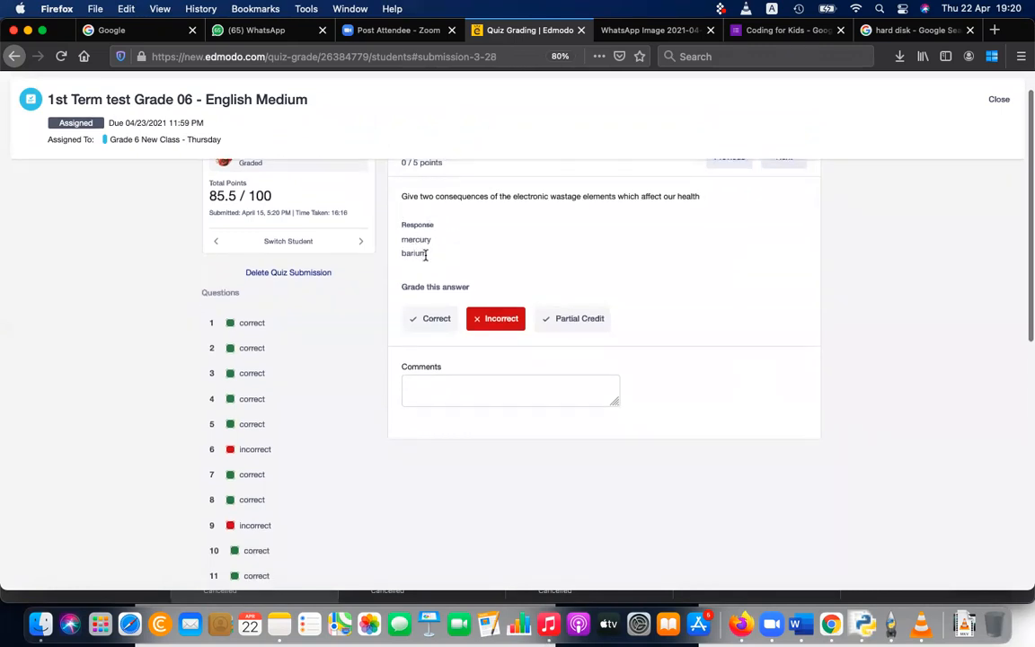
pyautogui.scroll(1, 422, 253)
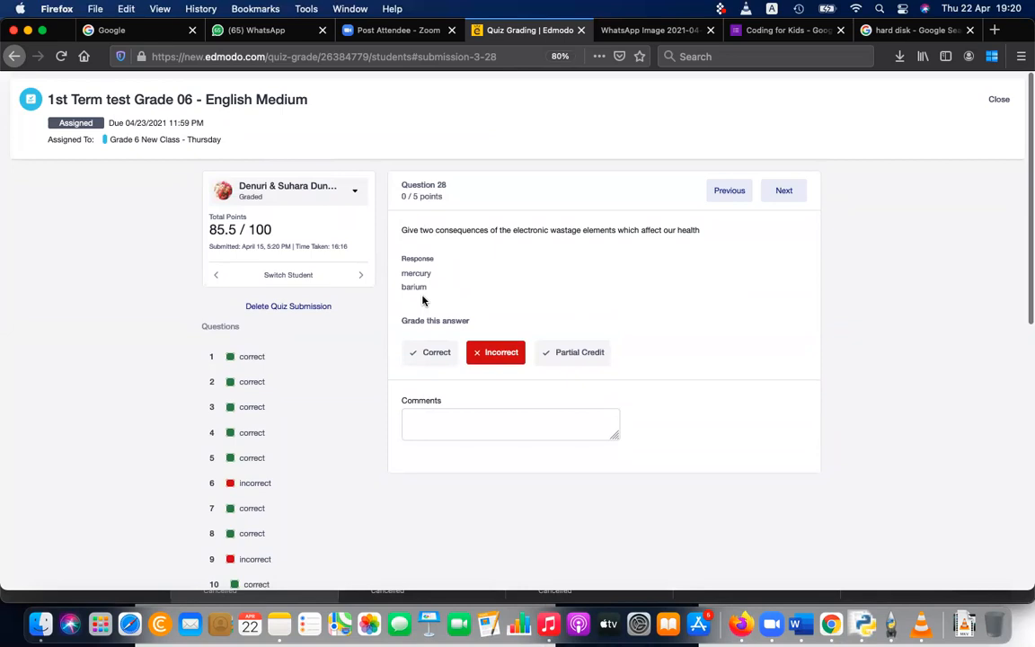
# Step: Review the same student's Question 24 answer and feedback comment on hardware and software, plus the Question 5 answer
pyautogui.scroll(-10, 423, 300)
pyautogui.click(268, 495)
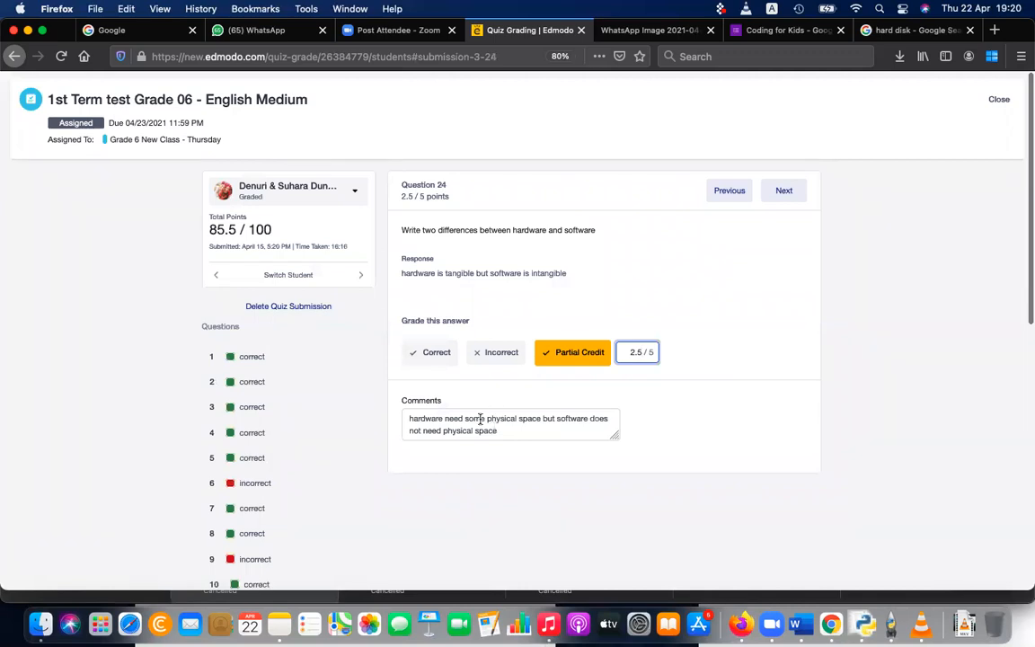
pyautogui.scroll(-1, 493, 426)
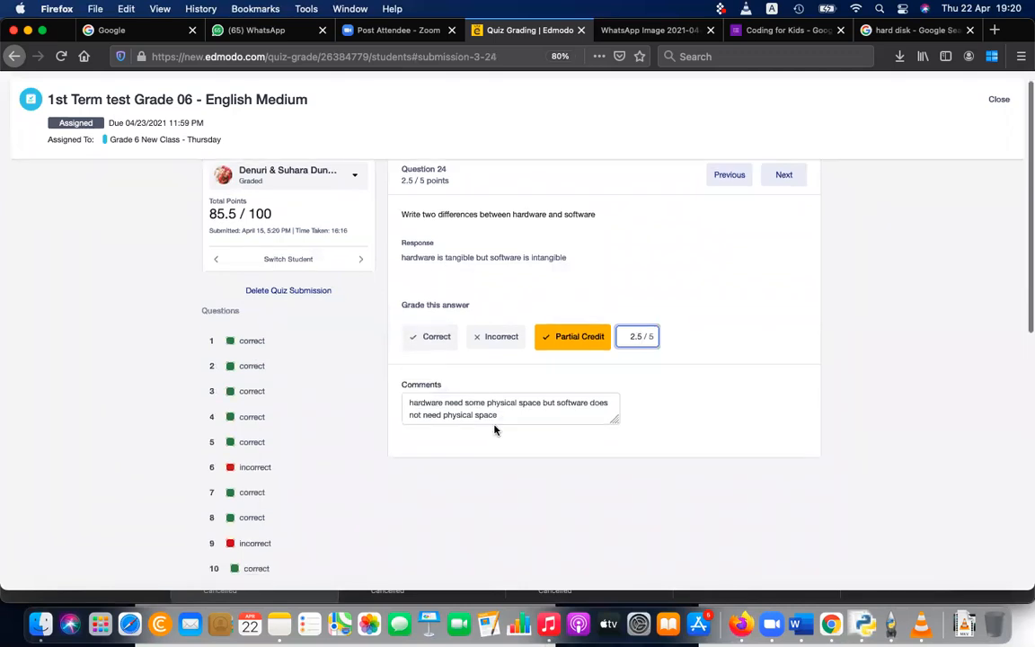
pyautogui.click(270, 446)
pyautogui.scroll(1, 468, 226)
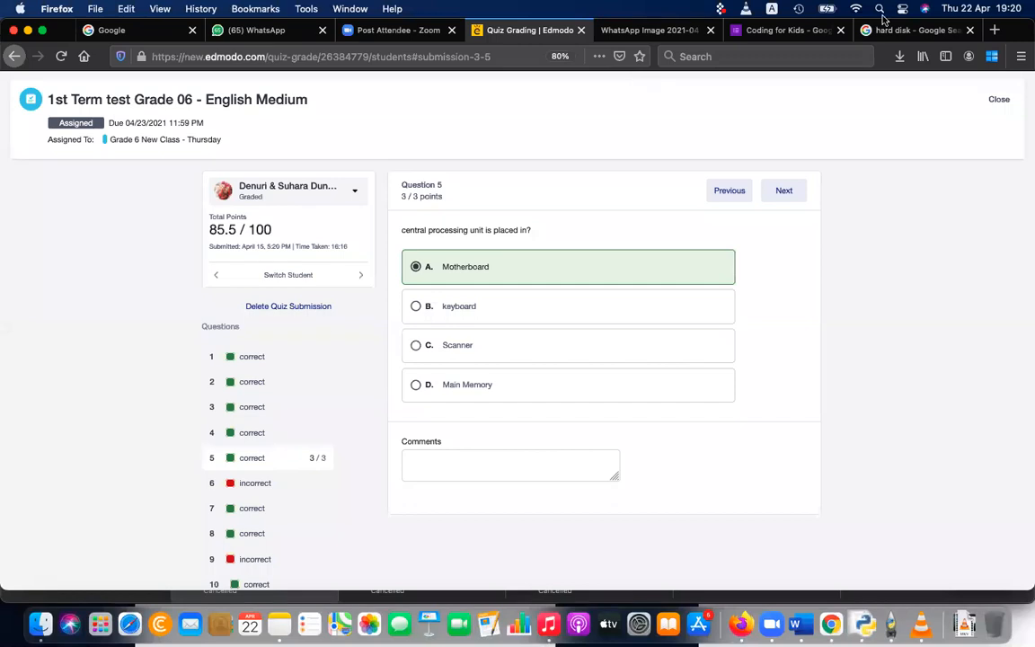
# Step: Bring up the options for ending or leaving the Zoom meeting
pyautogui.click(902, 306)
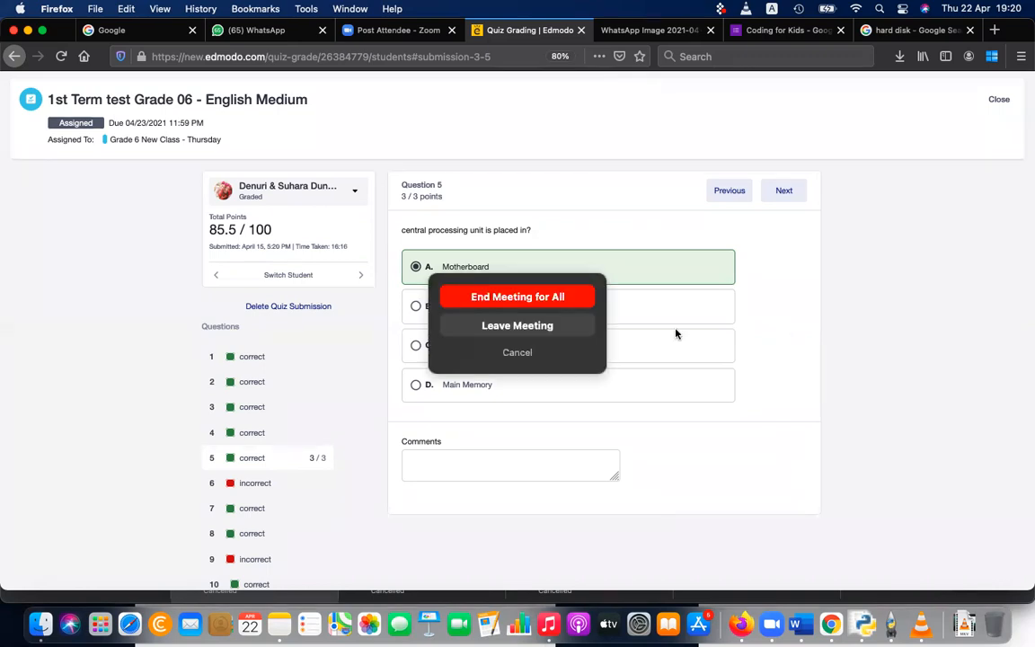